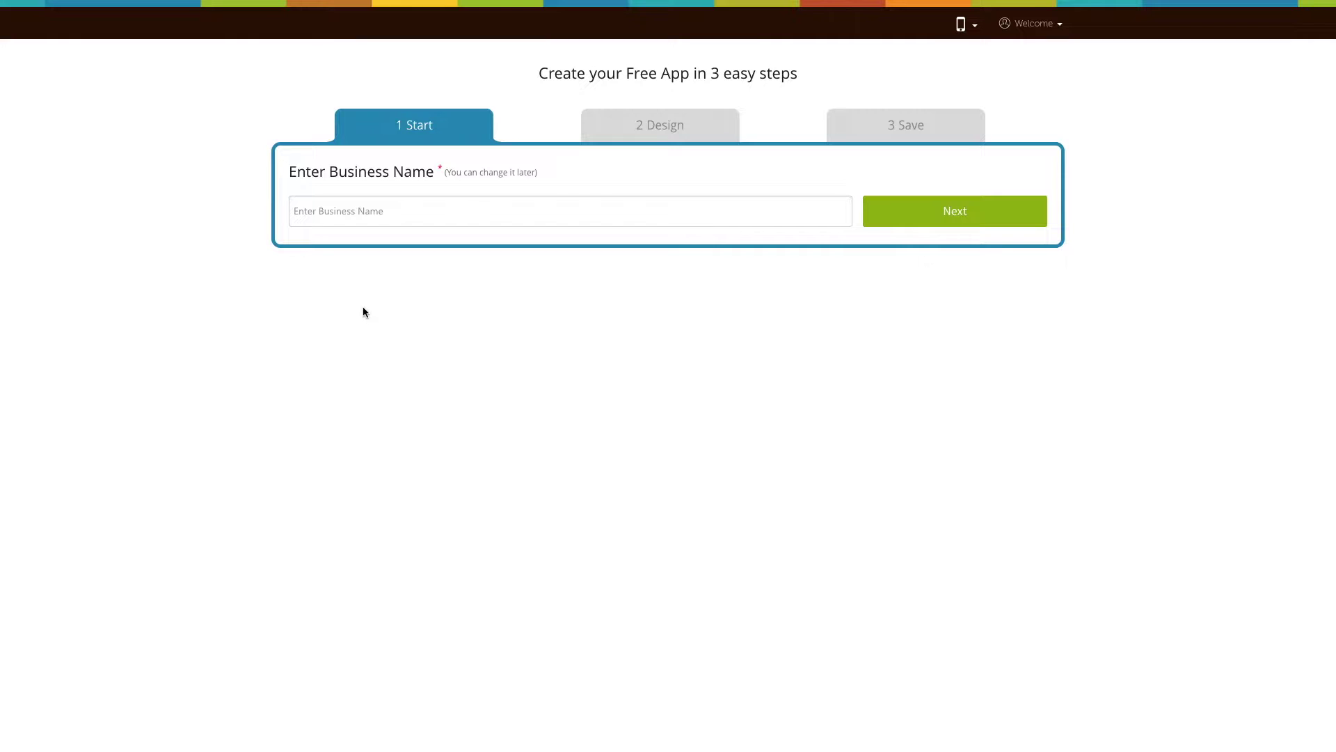
# Step: Name the app 'Demo App' with the purpose 'Demo' to reach the feature builder
pyautogui.click(300, 215)
pyautogui.write('Demo App')
pyautogui.click(931, 221)
pyautogui.click(349, 208)
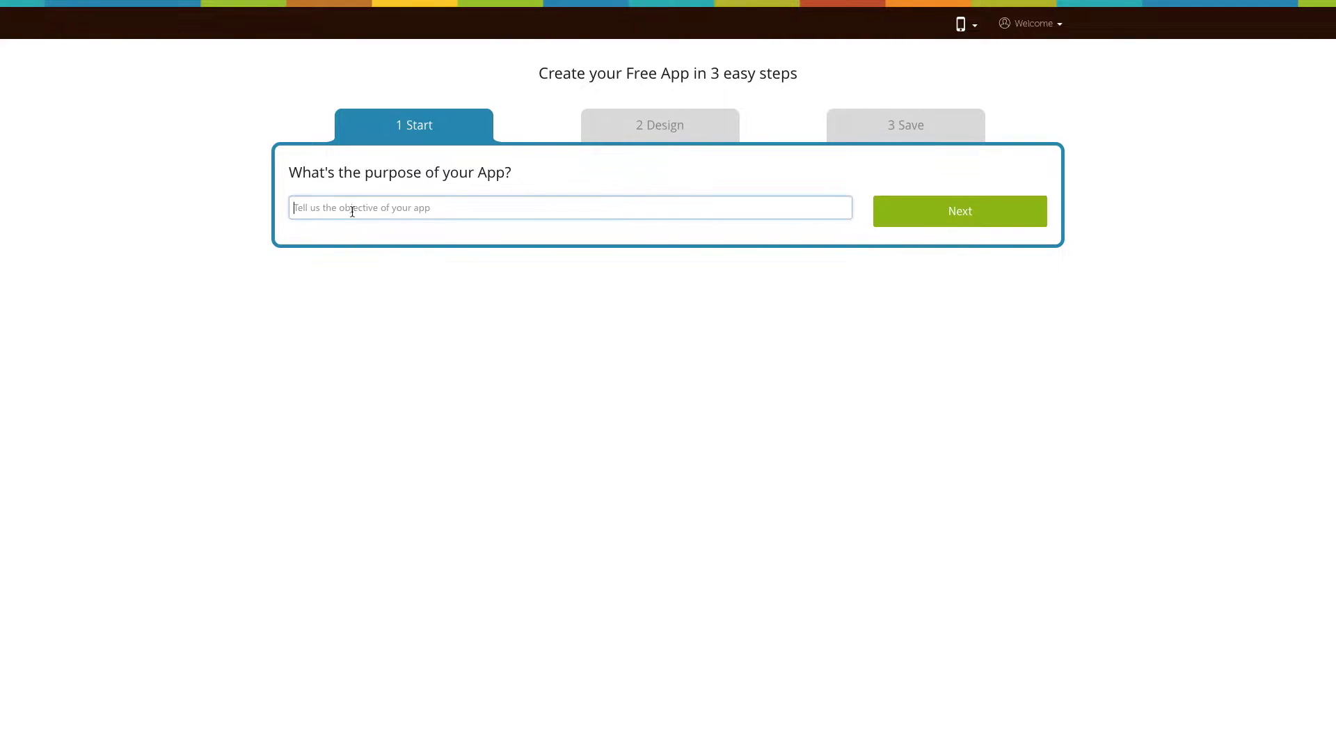
pyautogui.write('Demo')
pyautogui.click(933, 227)
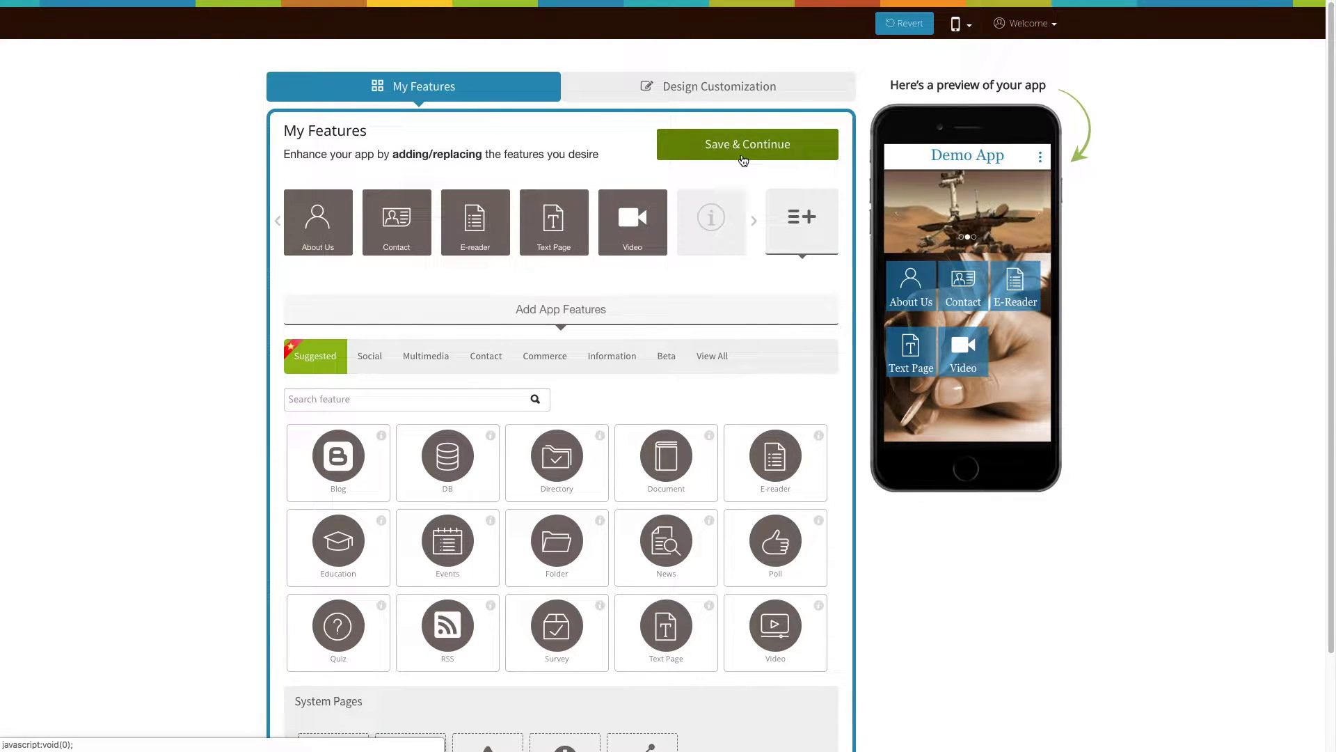
# Step: Save the default features (About Us, Website, OneTouch, Inquire, Contact) and show all available features
pyautogui.click(744, 160)
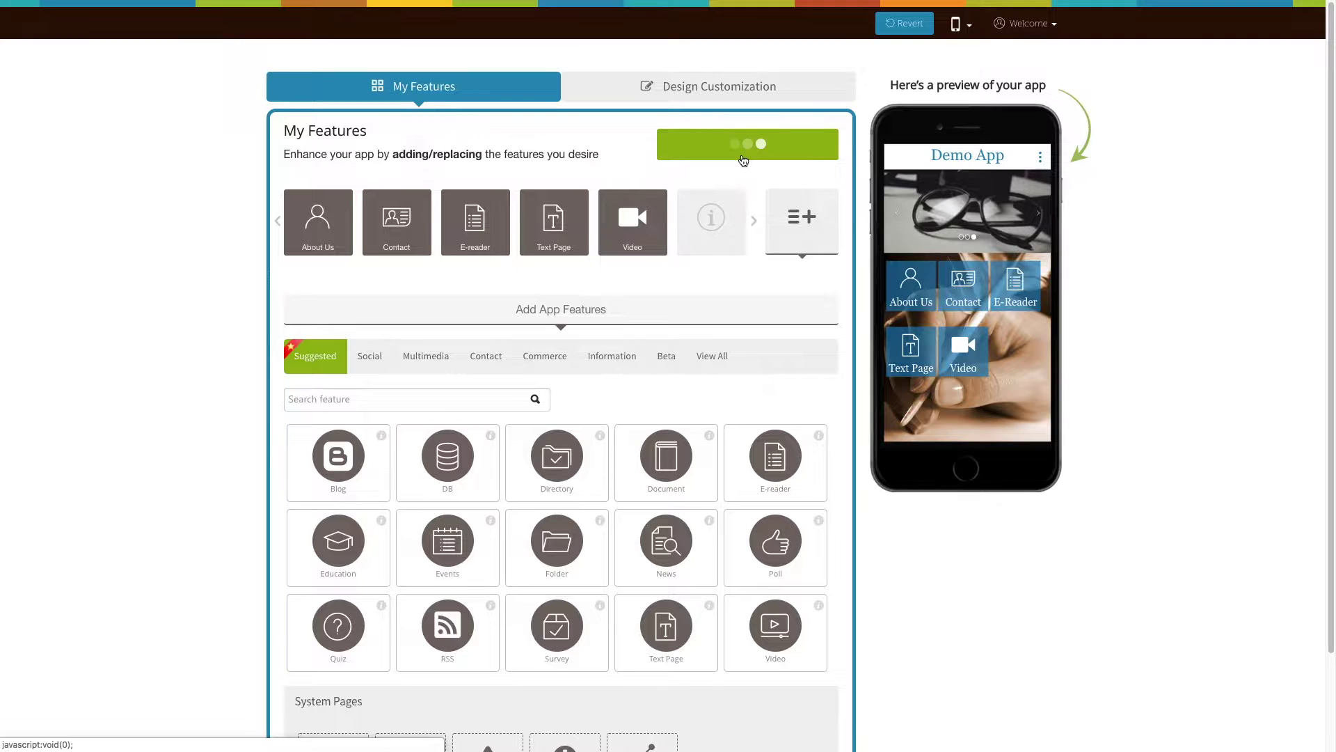
pyautogui.scroll(-2, 801, 217)
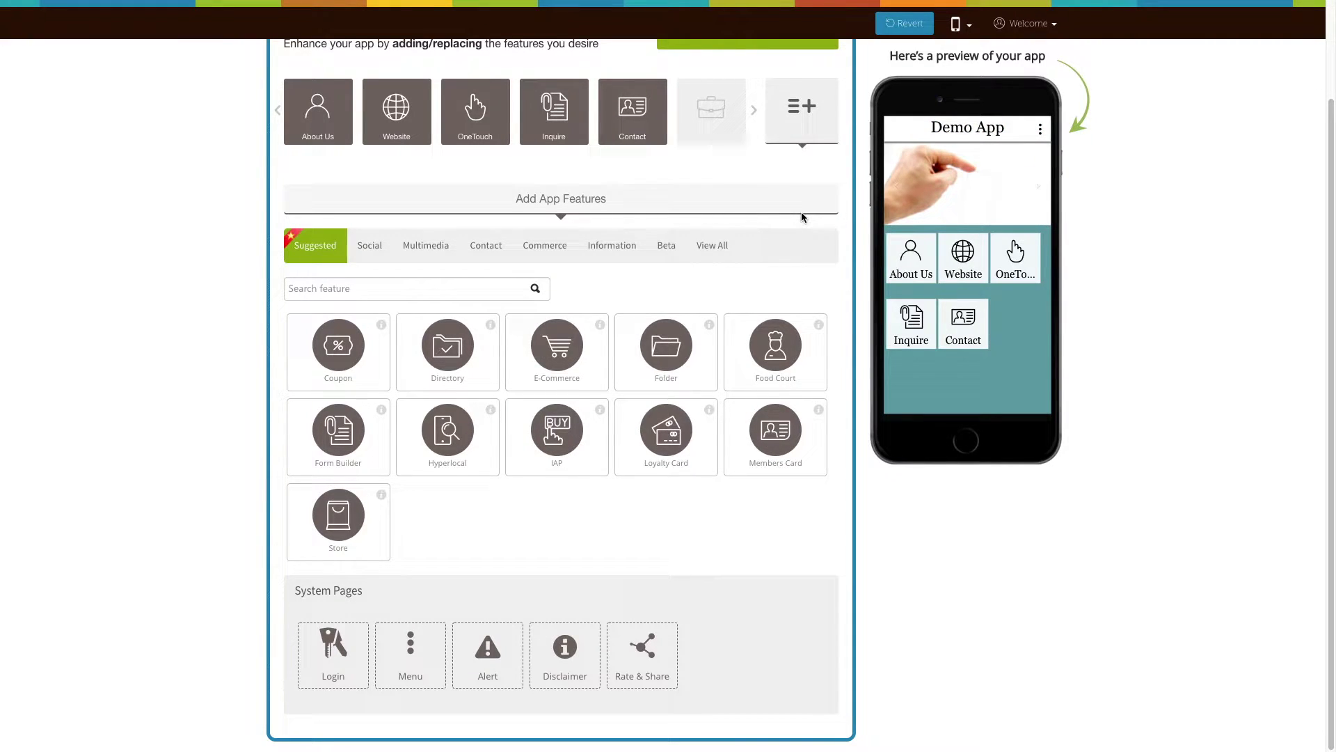
pyautogui.click(714, 246)
# Step: Search the feature list for 'Flash' and add the Flash Card feature to the app
pyautogui.click(410, 288)
pyautogui.write('Fl')
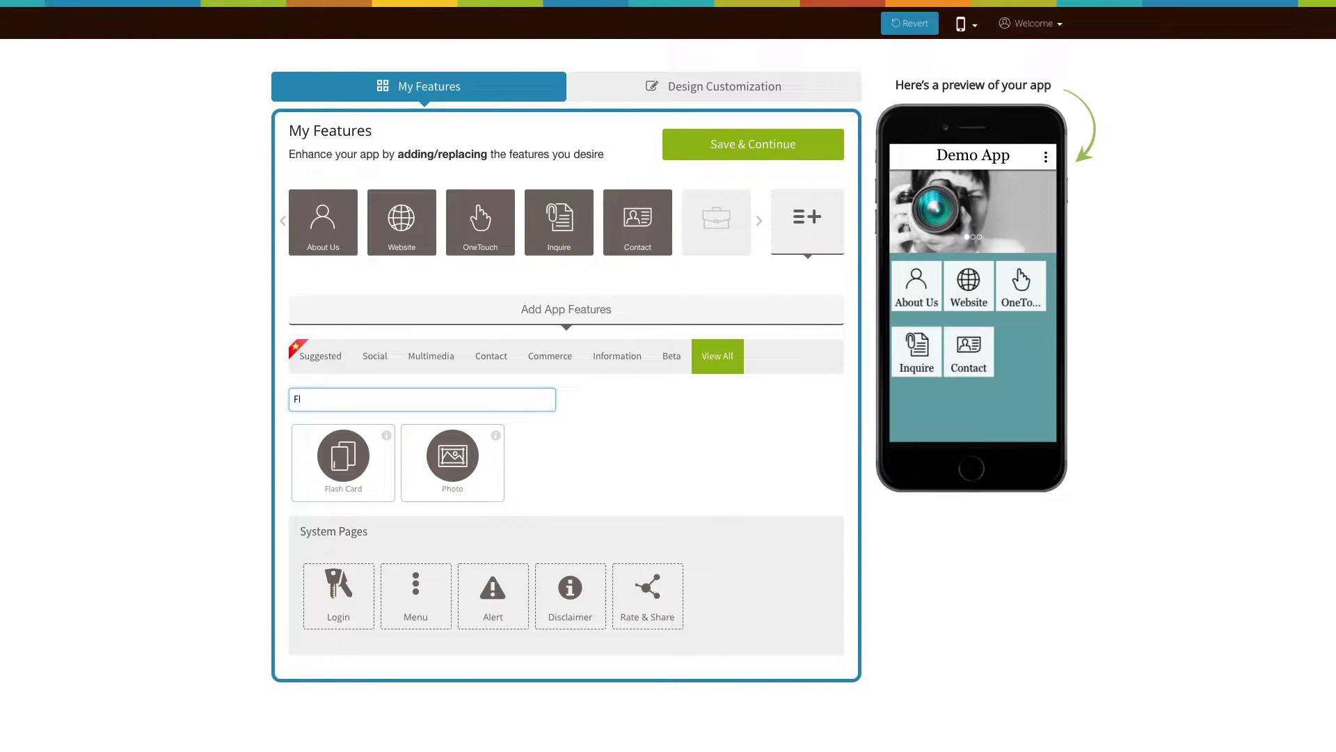
pyautogui.write('ash')
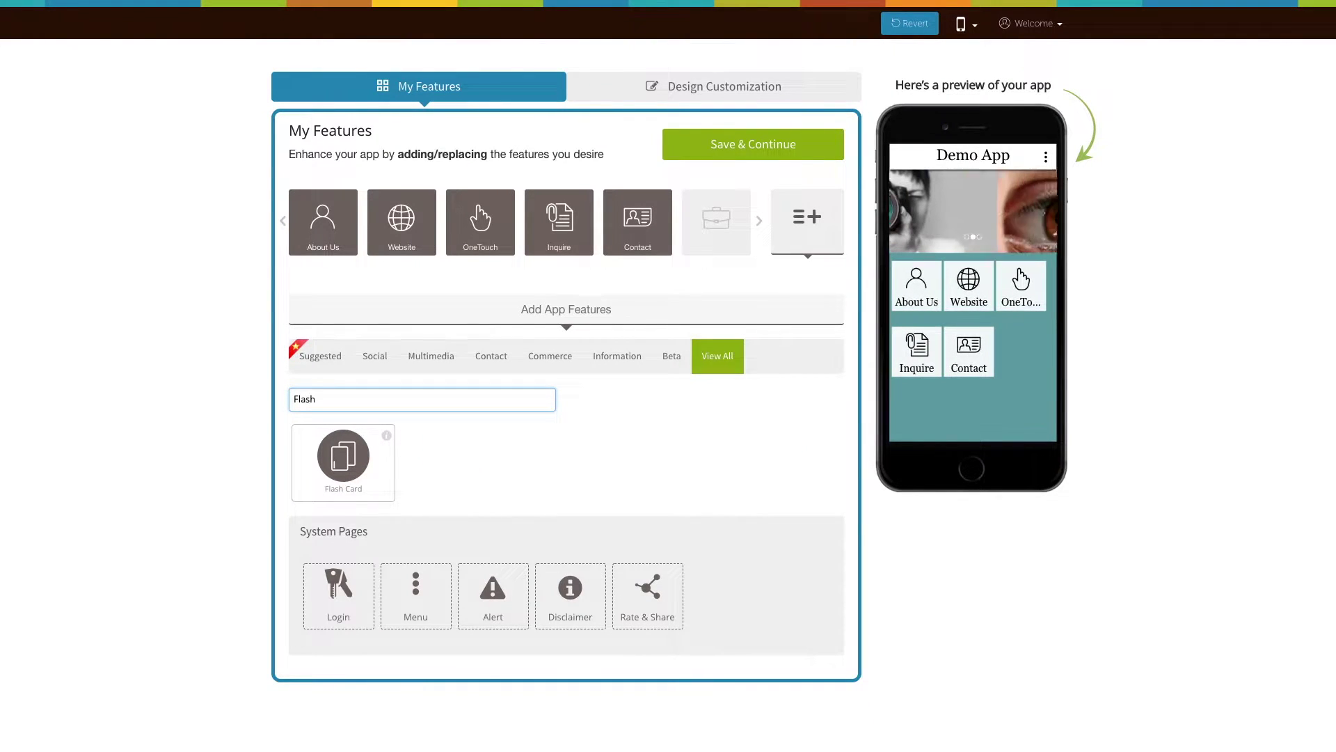
pyautogui.click(345, 457)
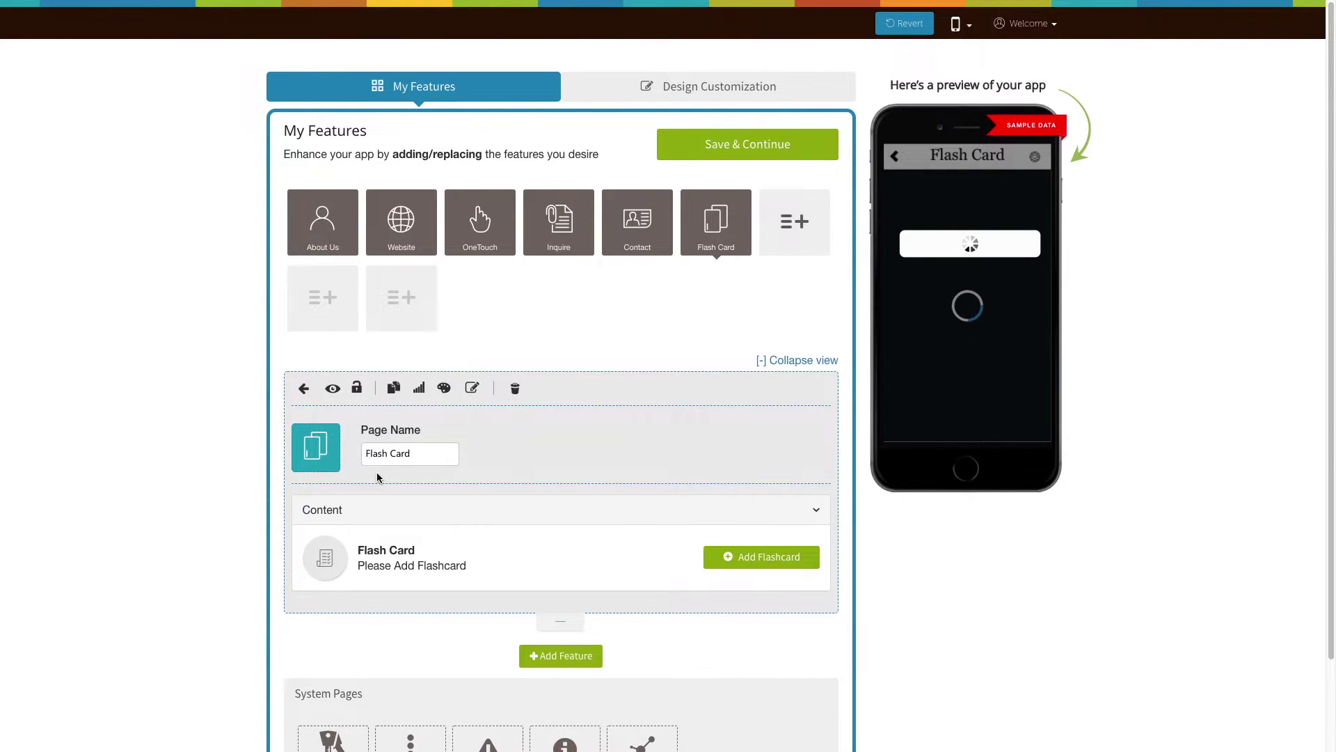
# Step: Edit the Flash Card page name and bring up its Select Icon choices
pyautogui.scroll(-1, 390, 474)
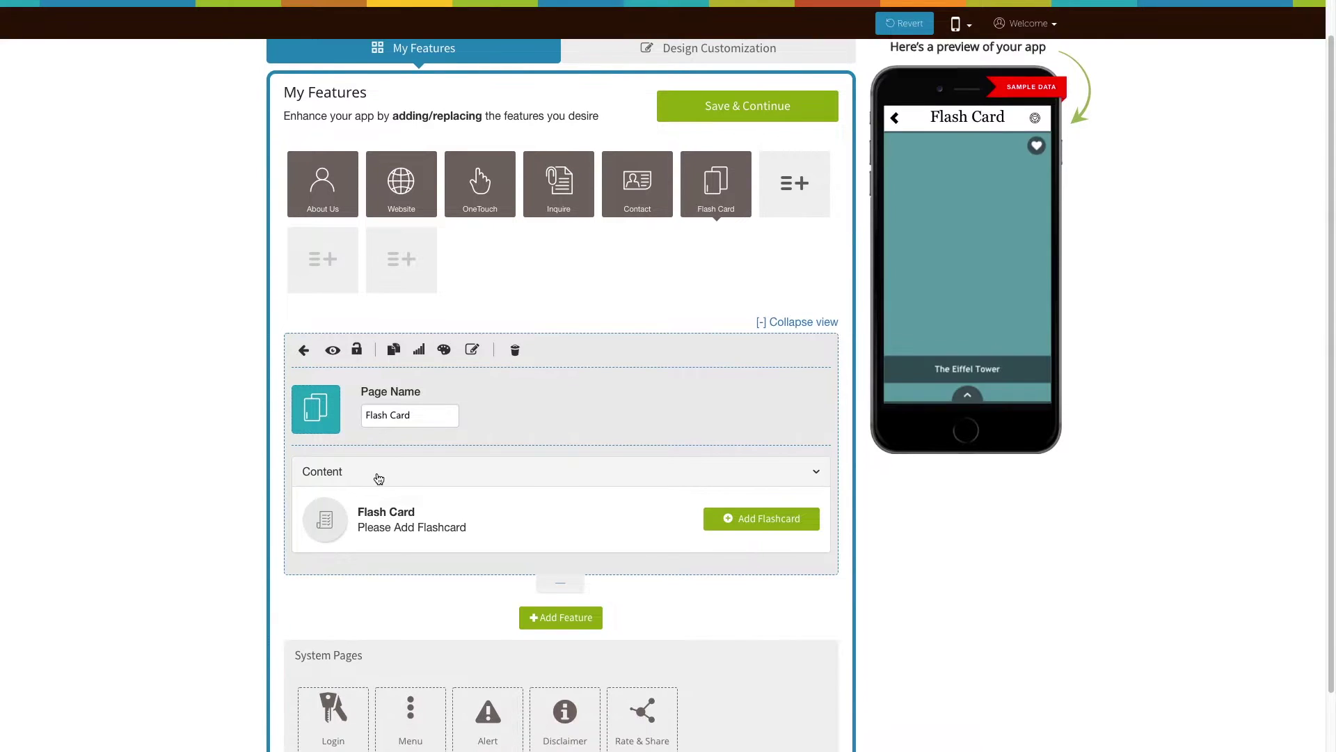
pyautogui.click(426, 450)
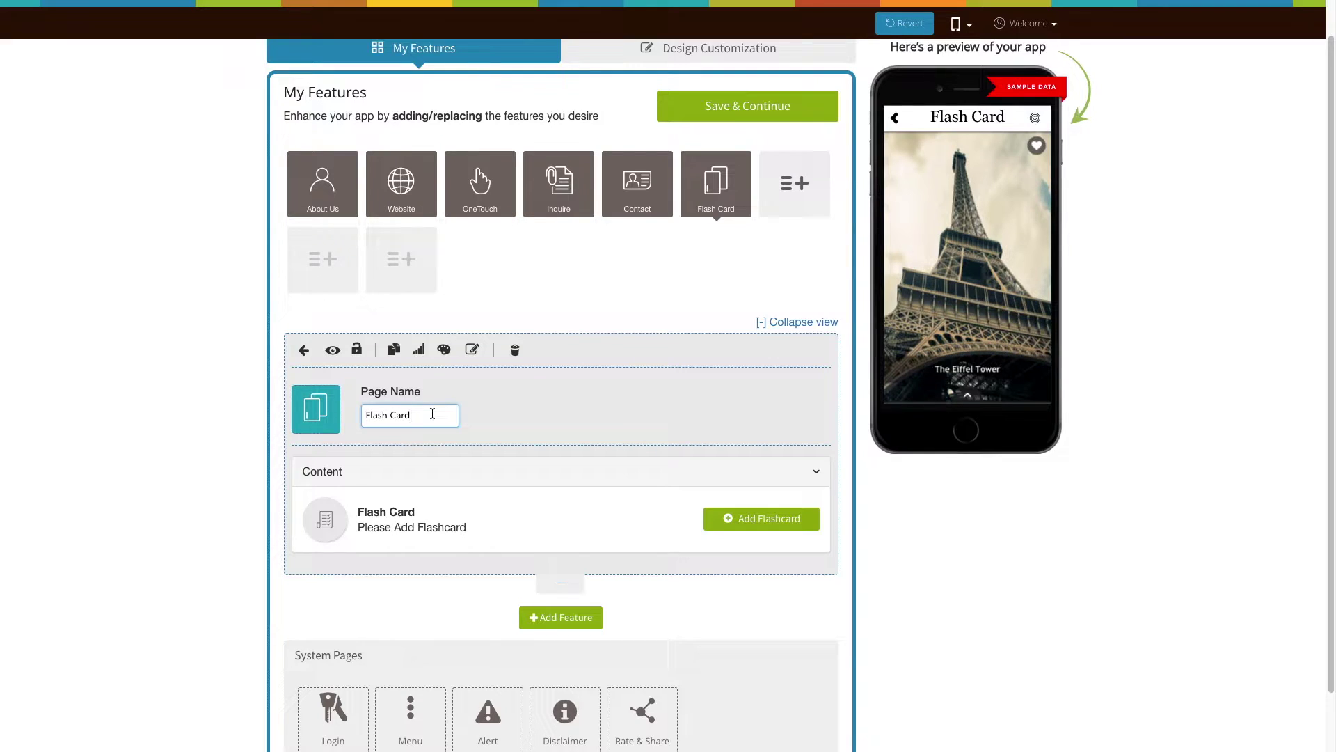
pyautogui.click(314, 416)
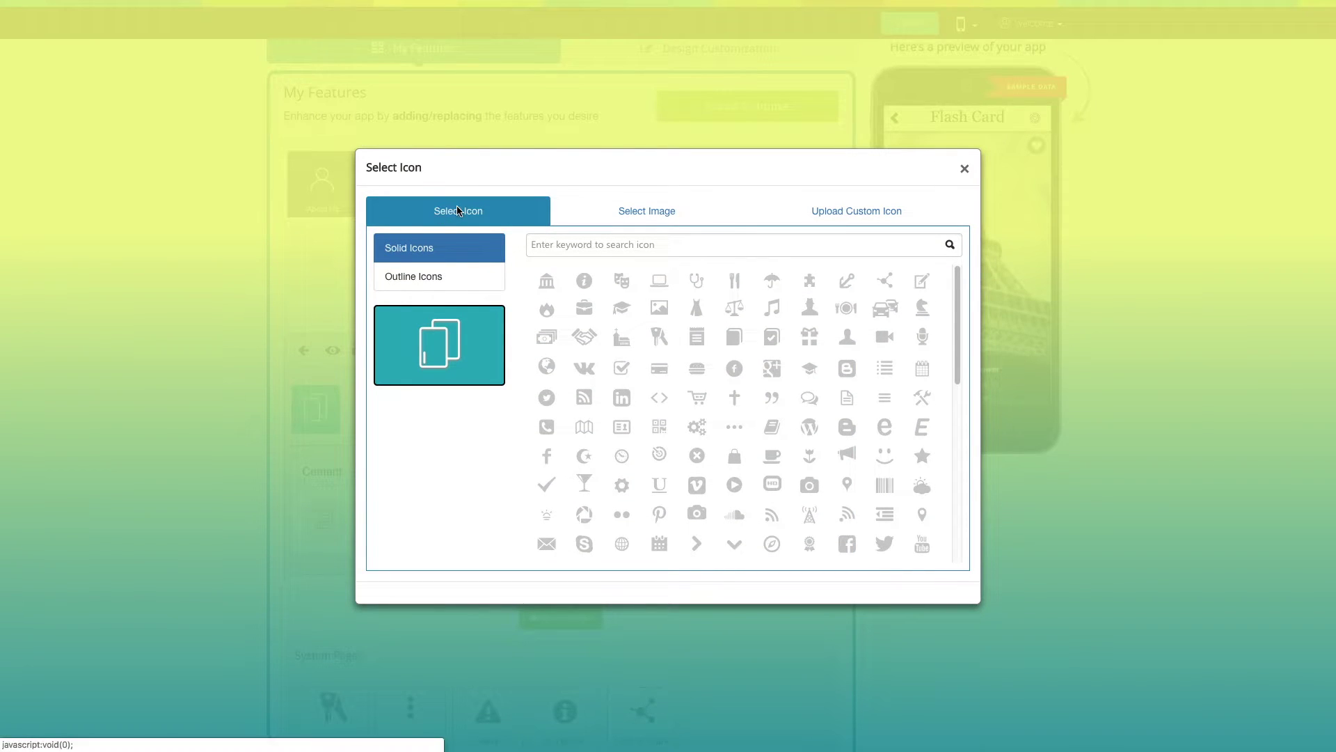
pyautogui.click(463, 279)
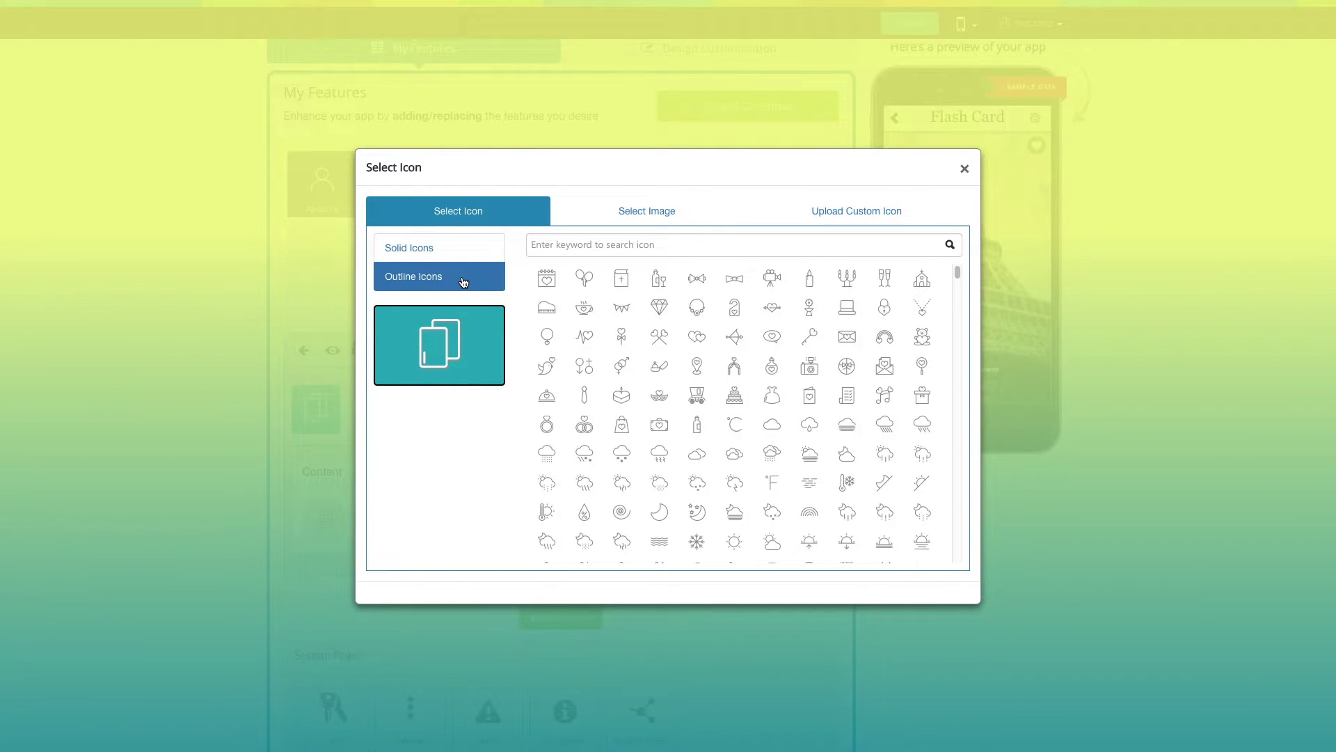
pyautogui.click(630, 216)
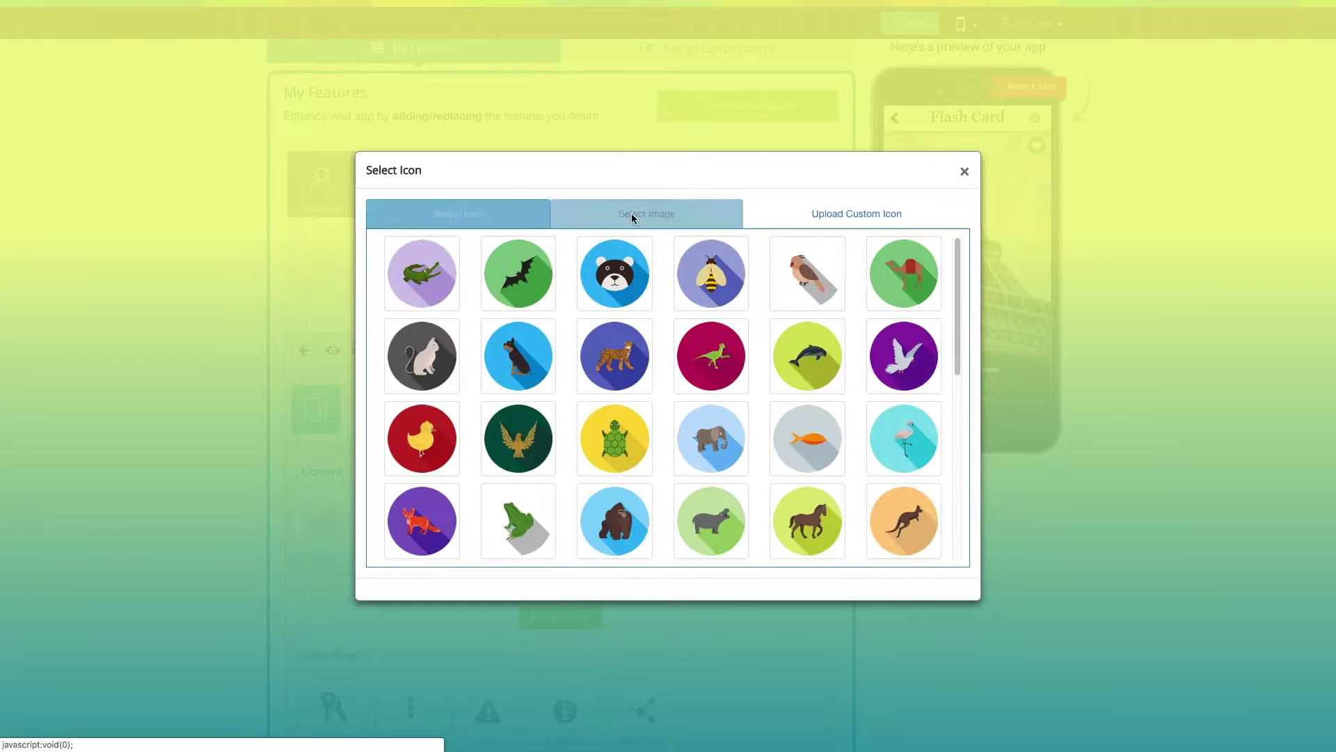
pyautogui.scroll(-1, 612, 278)
pyautogui.scroll(1, 766, 265)
pyautogui.click(904, 213)
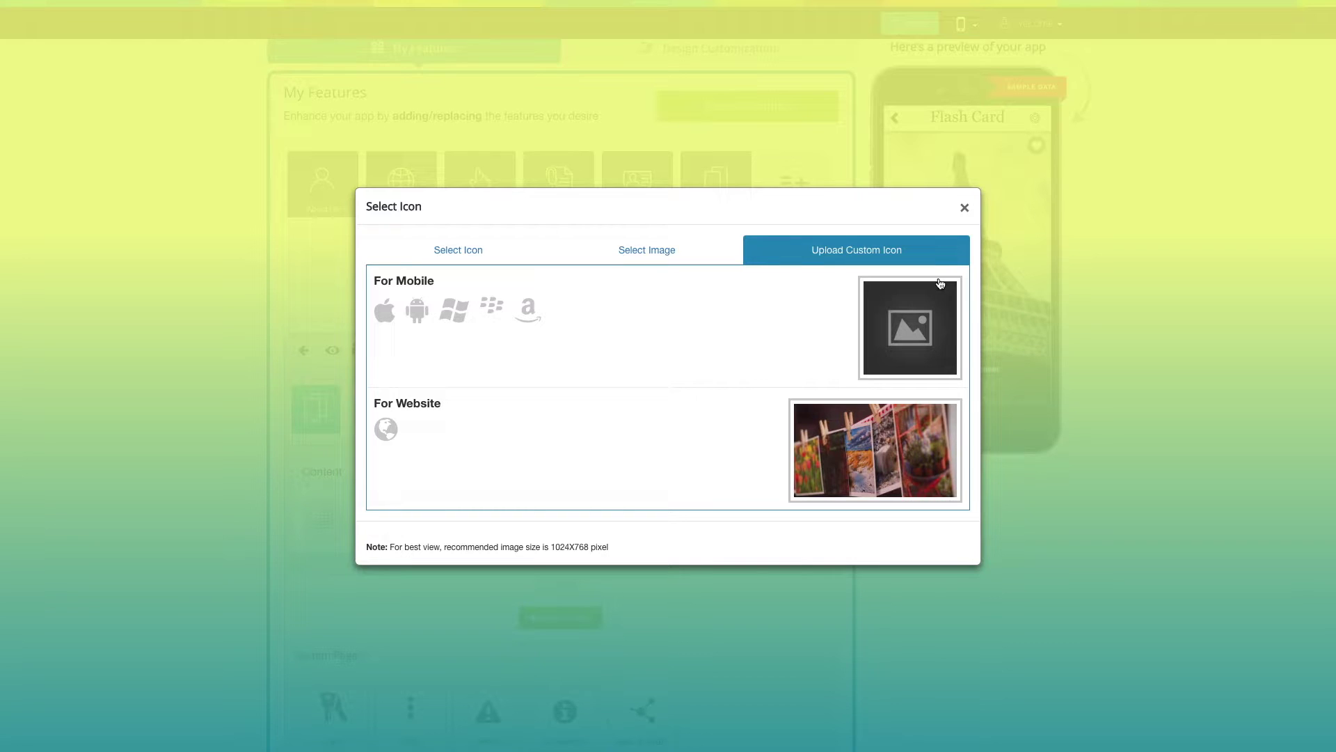
pyautogui.click(964, 208)
pyautogui.scroll(-1, 566, 408)
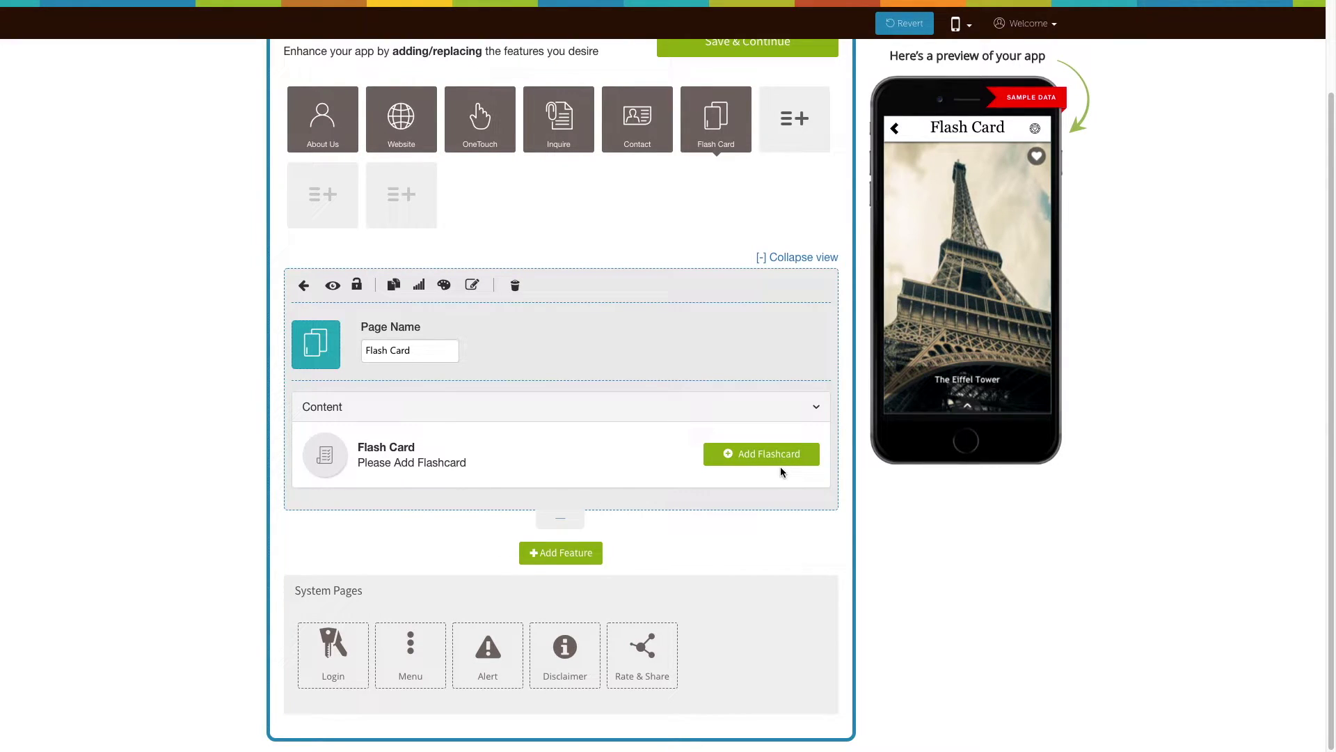
pyautogui.click(761, 456)
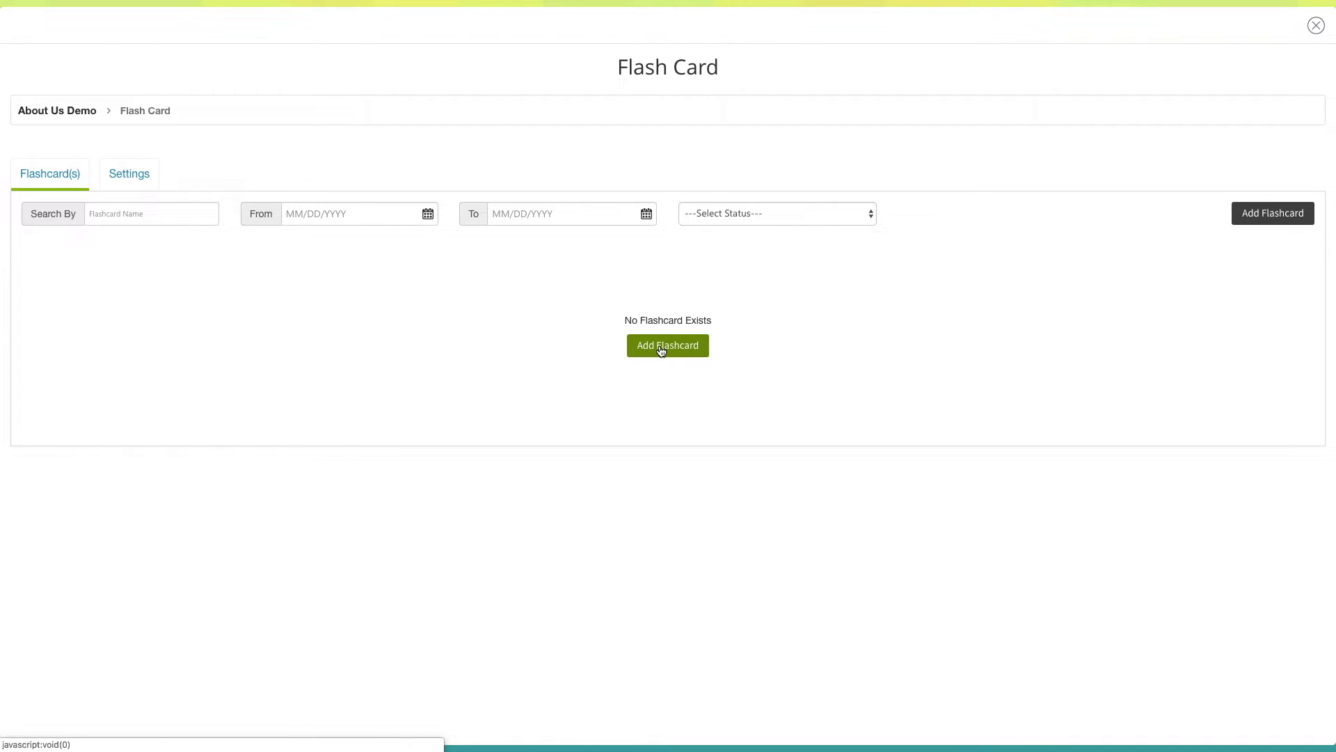
# Step: Open an empty Add Flashcard form and place the cursor in Flashcard Title
pyautogui.click(661, 350)
pyautogui.click(492, 205)
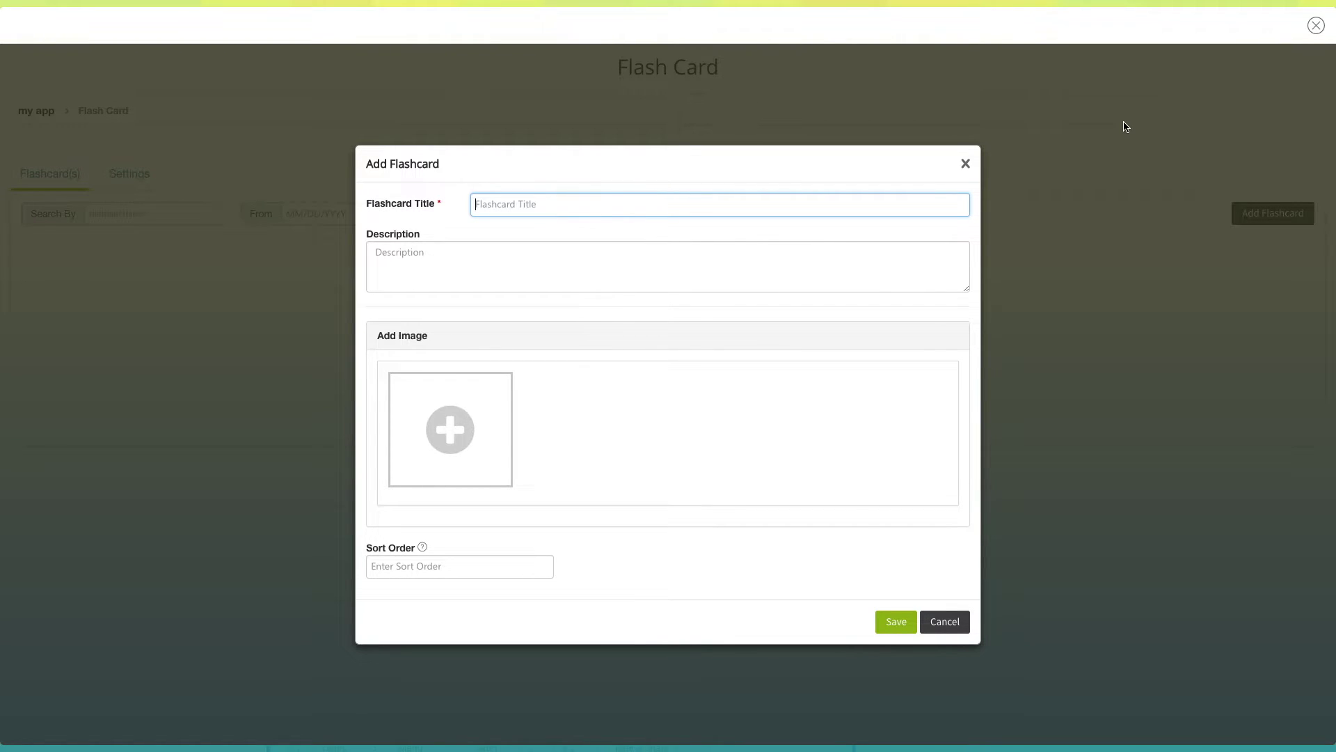
# Step: Create 'Flashcard1' with a pasted description, image 24933568.jpg and sort order 1, and save it
pyautogui.write('Flashcard1')
pyautogui.click(382, 260)
pyautogui.write('Flash card is a card bearing information, as words or numbers, on either or both sides, used in classroom drills or in private study. One writes a question on a side and an answer overleaf.')
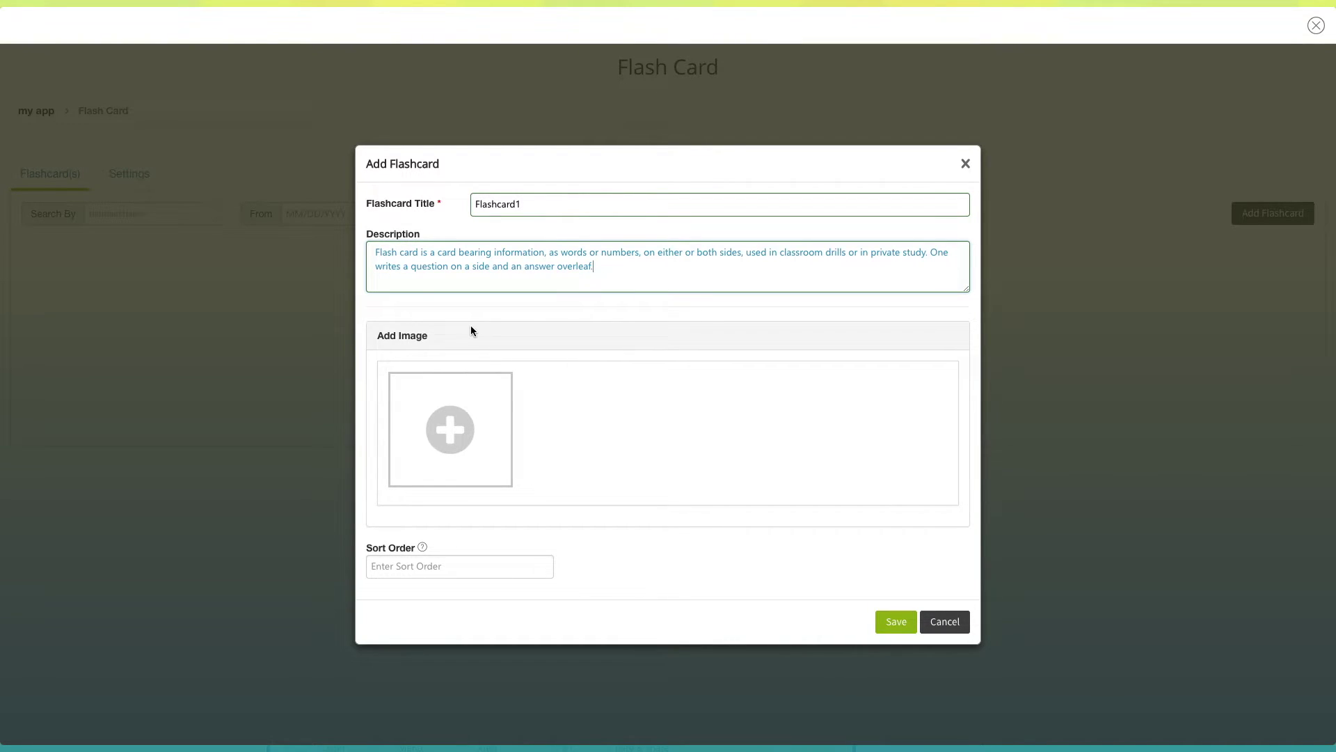
pyautogui.click(464, 437)
pyautogui.click(406, 75)
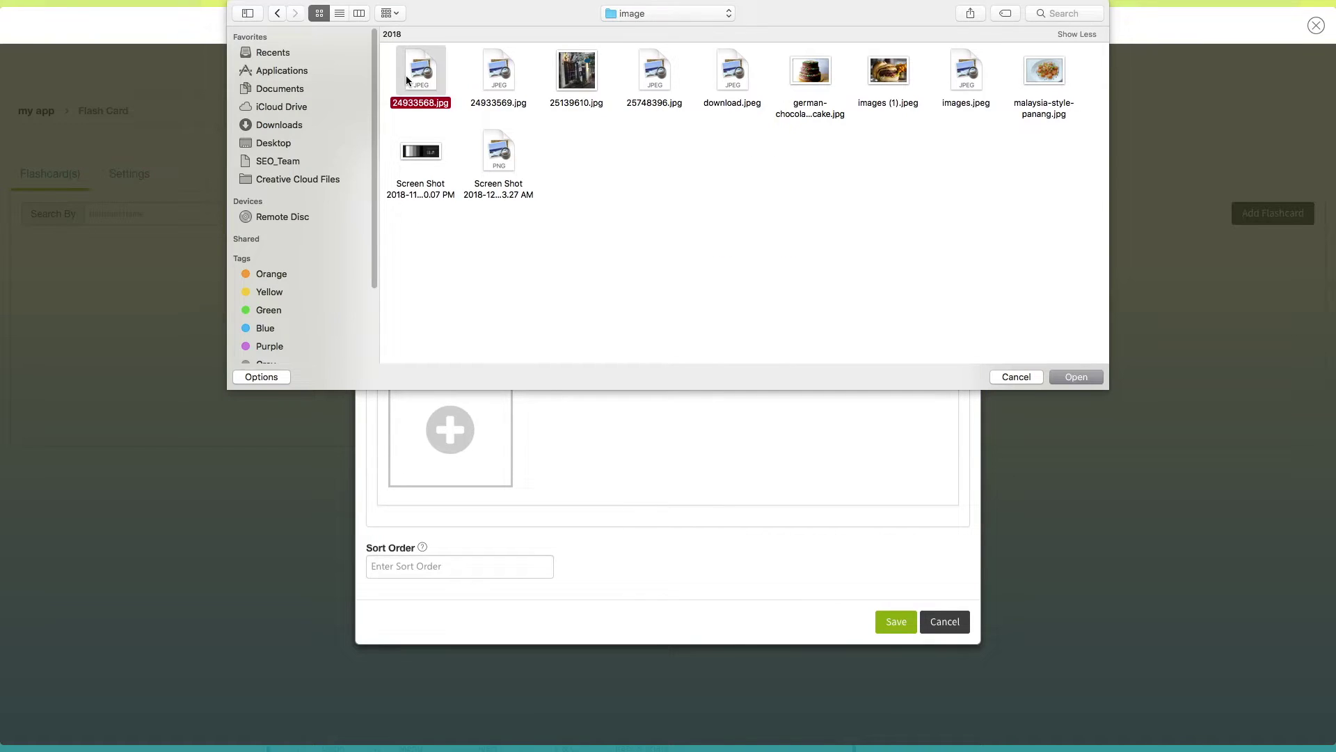
pyautogui.click(1084, 380)
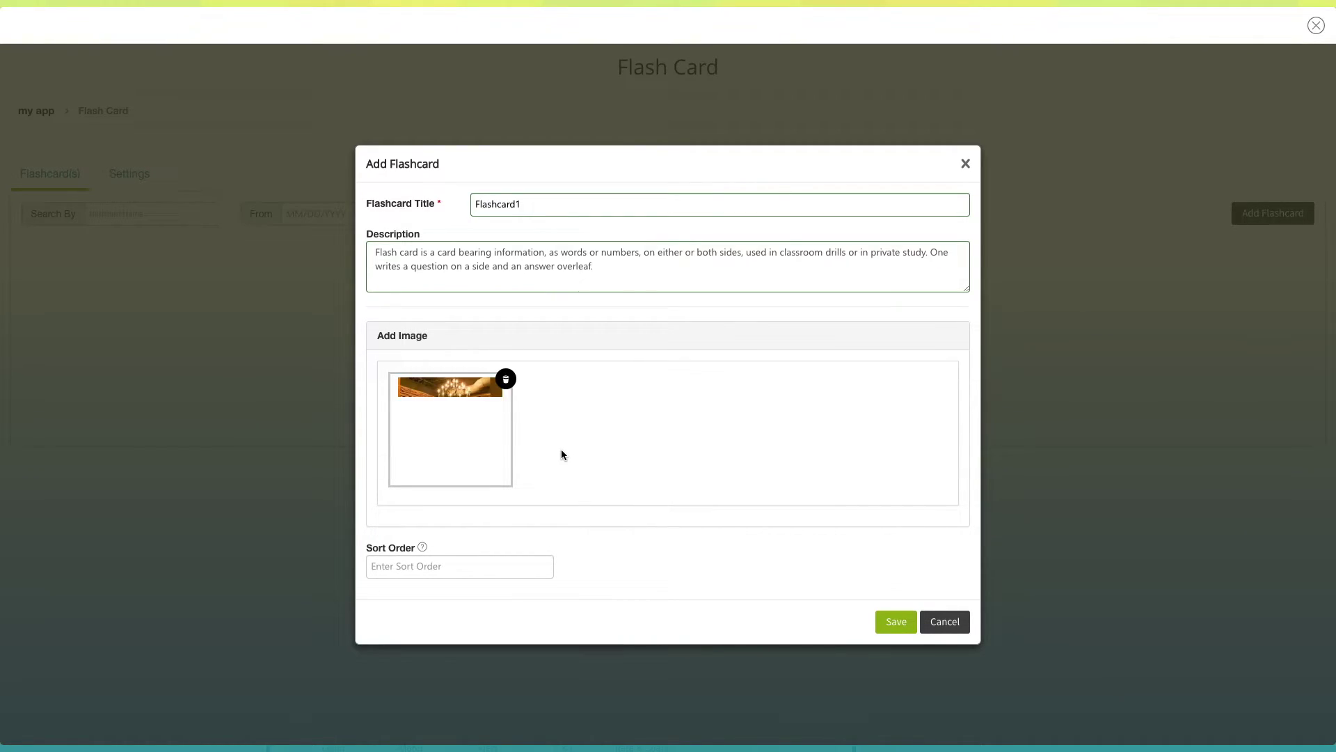
pyautogui.click(453, 570)
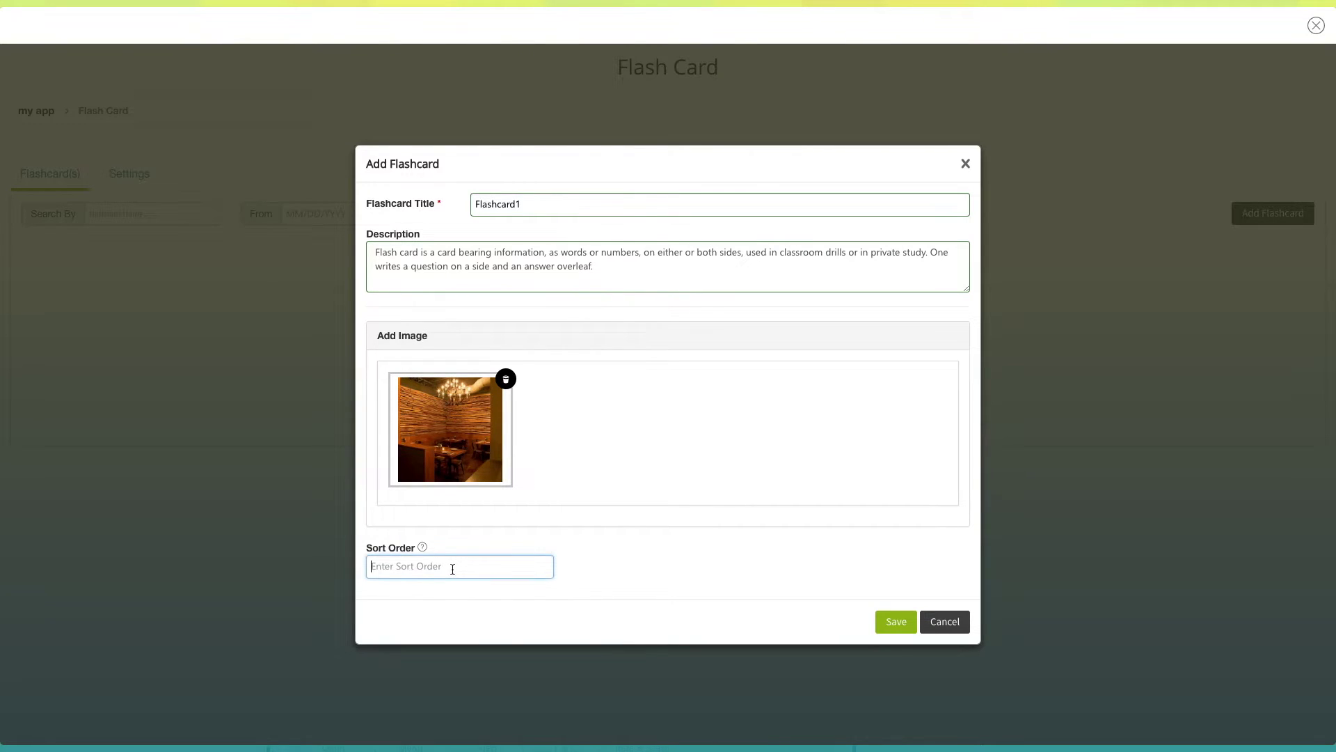
pyautogui.write('1')
pyautogui.click(880, 618)
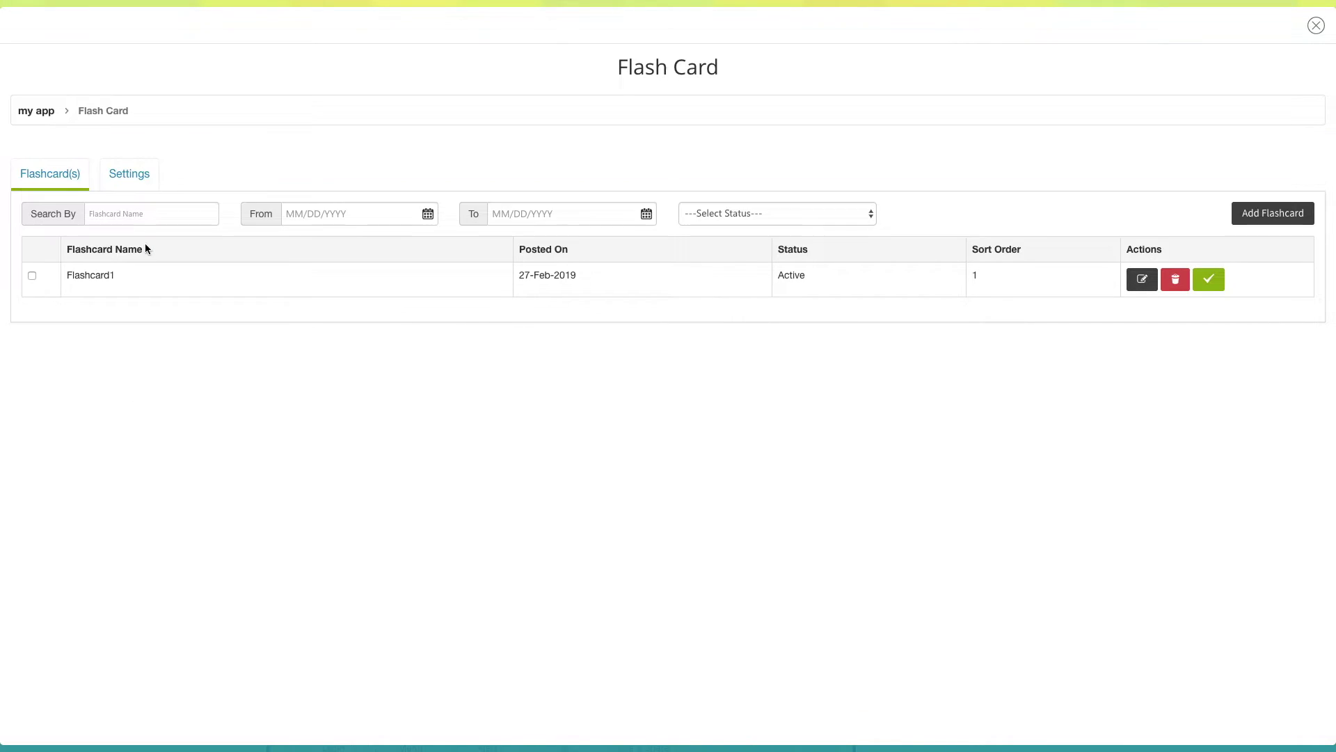
# Step: Filter the flashcard list to Active cards dated 02/27/2019–02/28/2019, then start a new flashcard
pyautogui.click(131, 217)
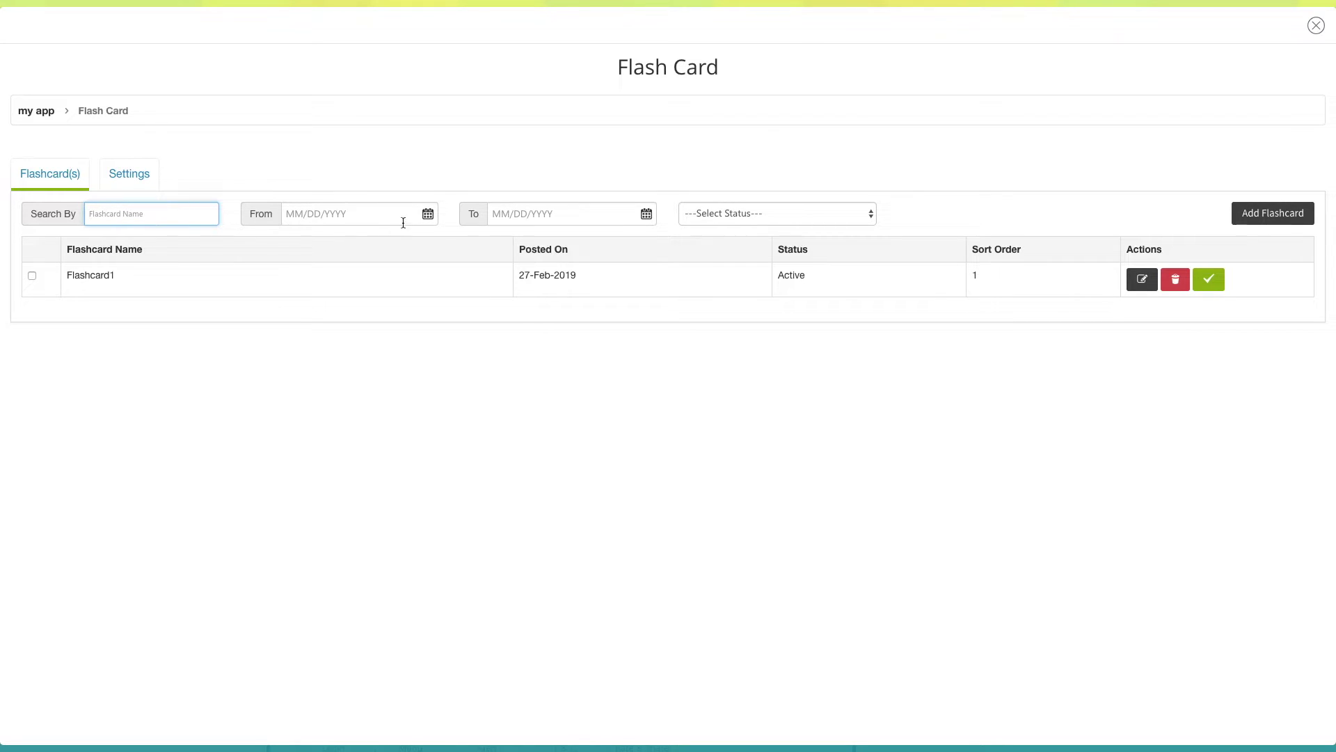
pyautogui.click(427, 214)
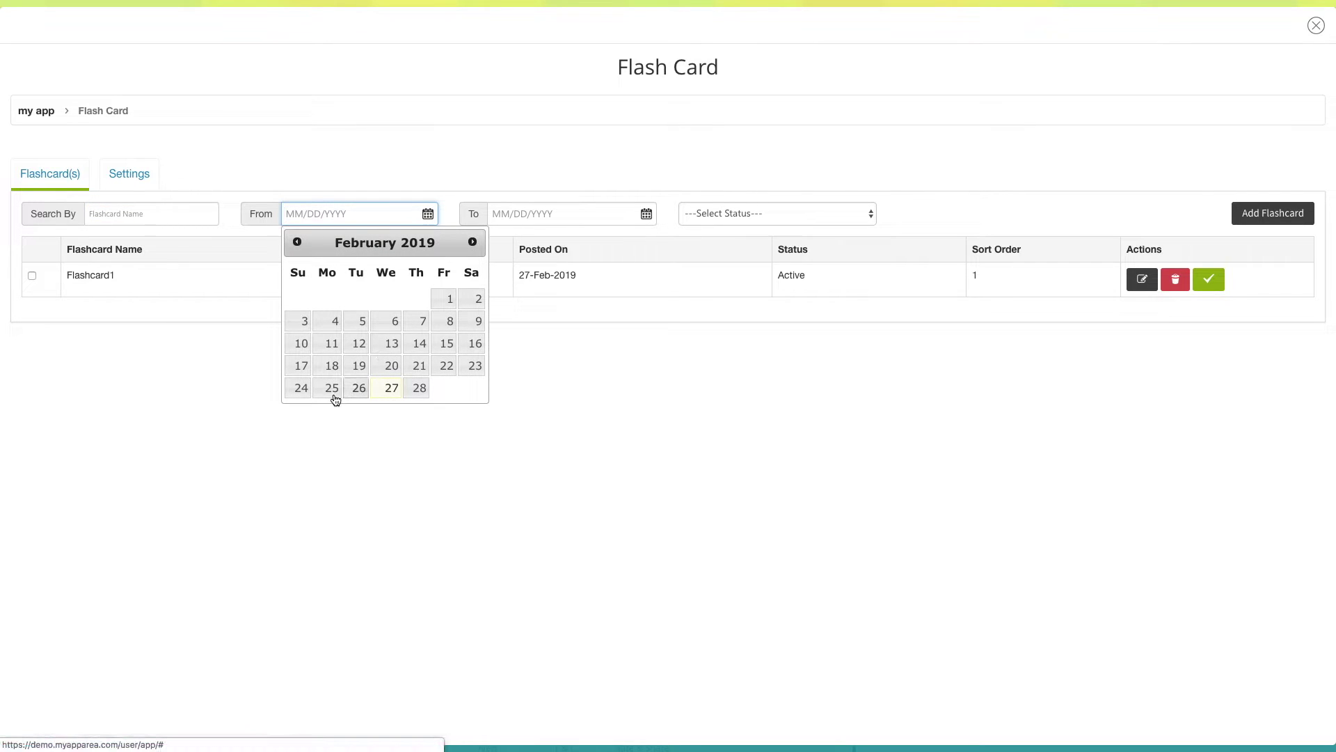
pyautogui.click(392, 392)
pyautogui.click(647, 214)
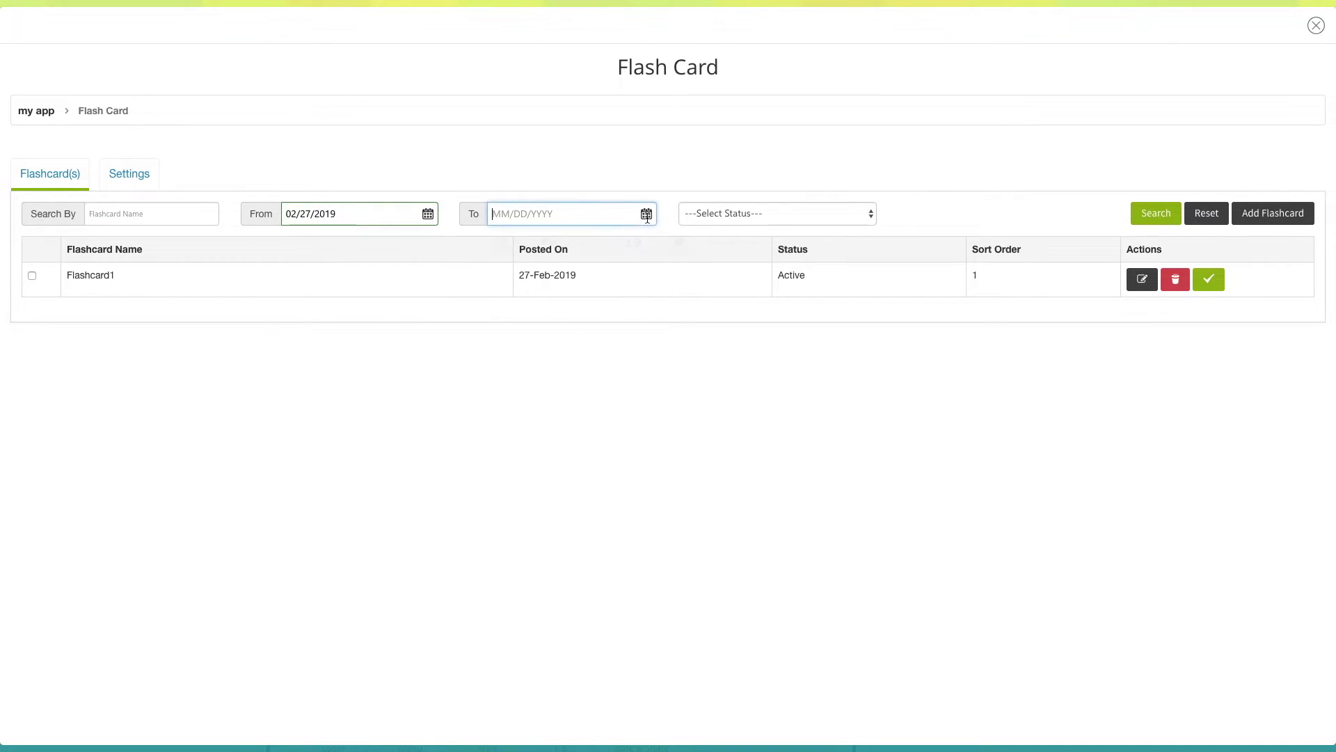
pyautogui.click(624, 387)
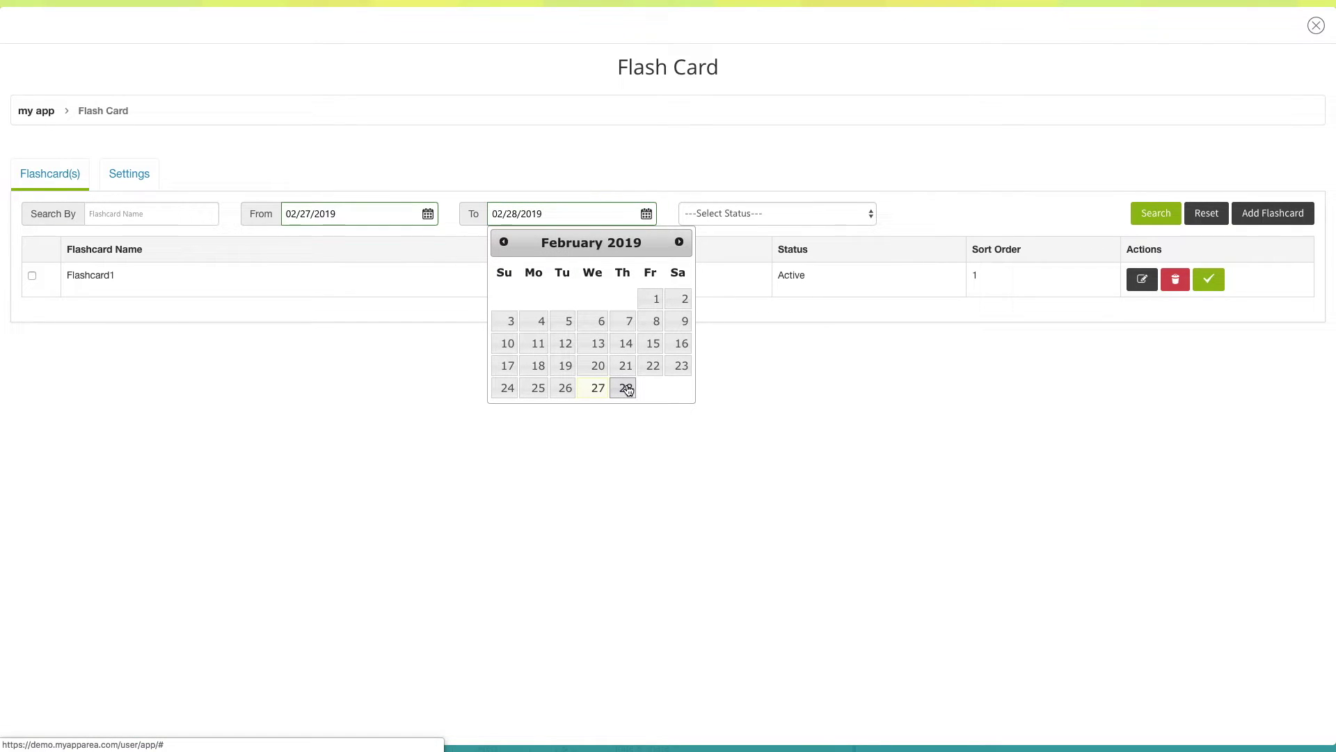
pyautogui.click(858, 215)
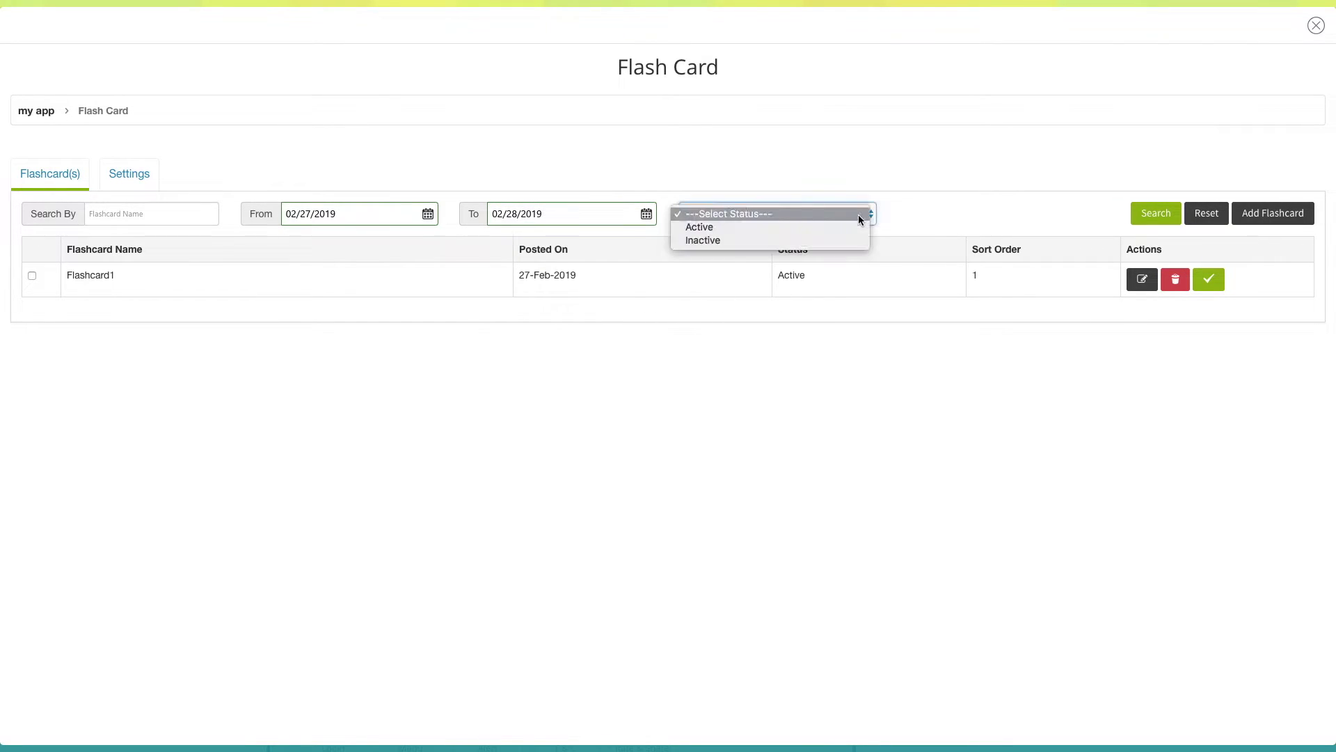
pyautogui.click(703, 228)
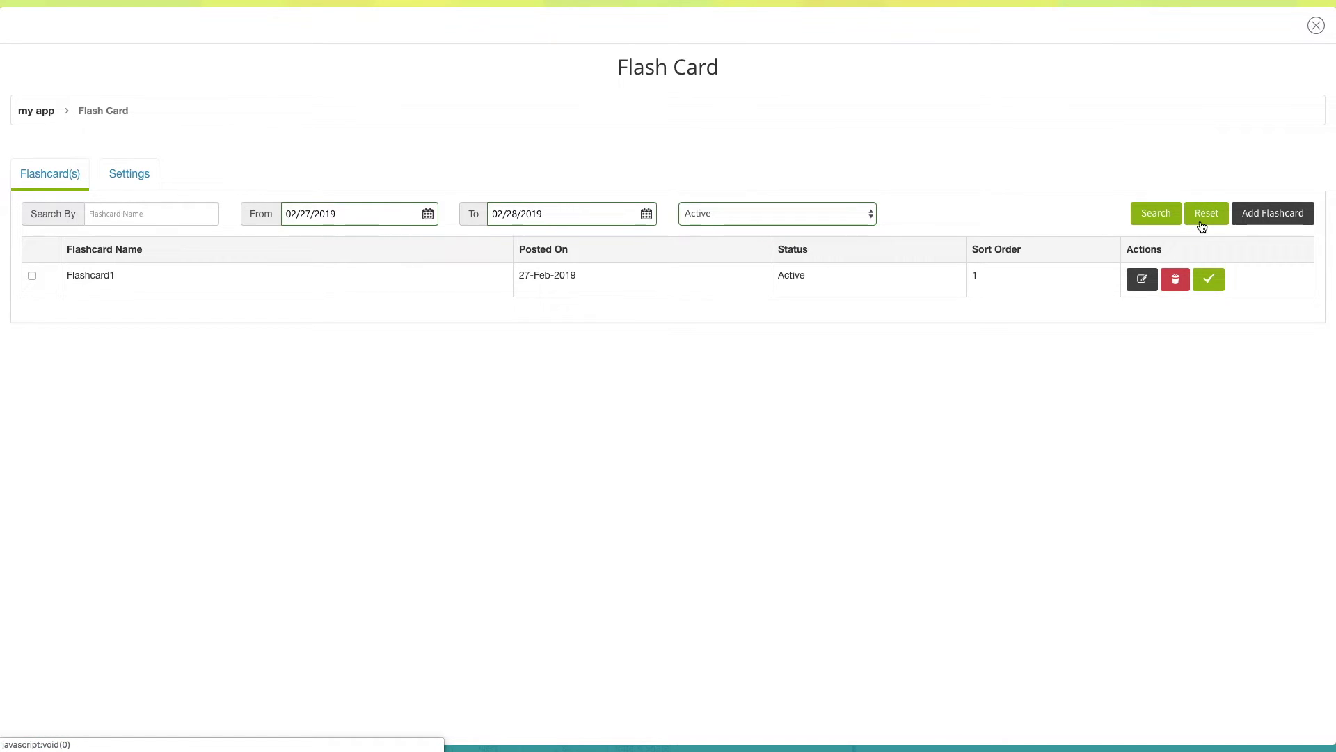
pyautogui.click(1267, 215)
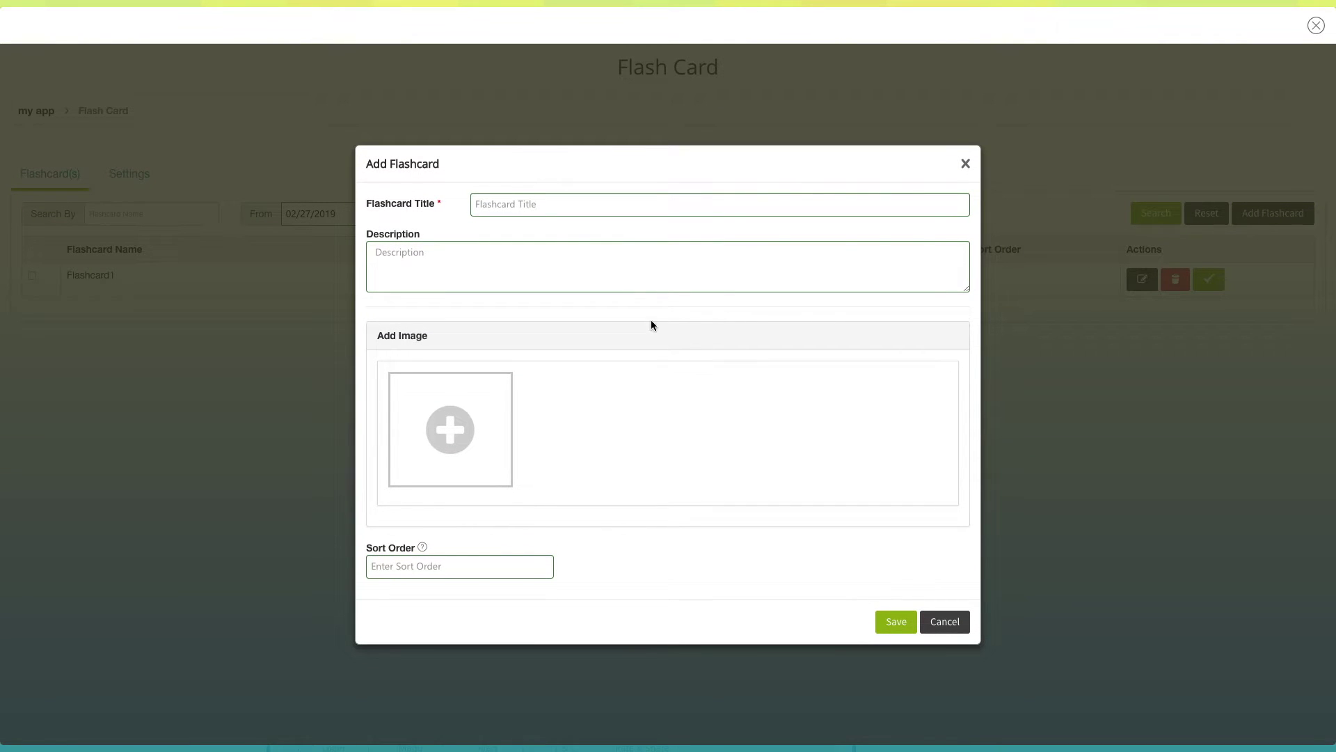
pyautogui.click(521, 203)
pyautogui.click(529, 272)
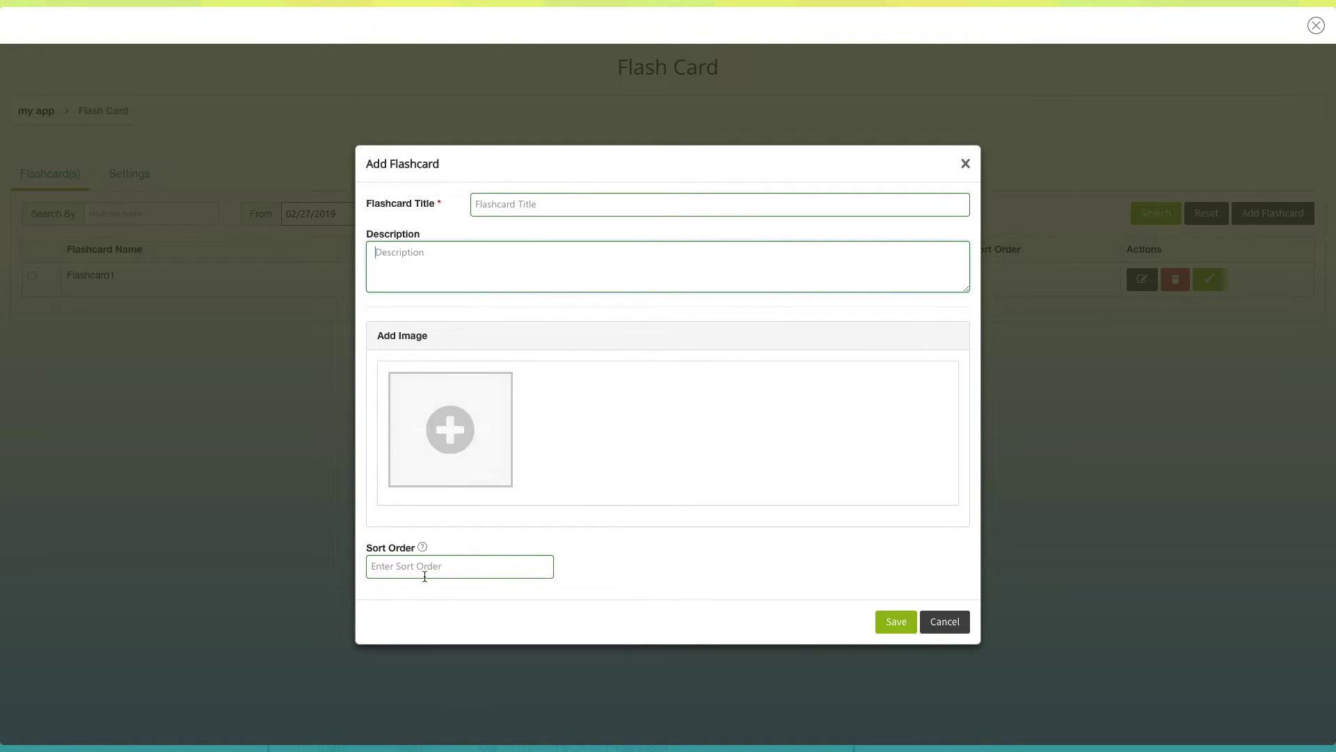
pyautogui.click(876, 619)
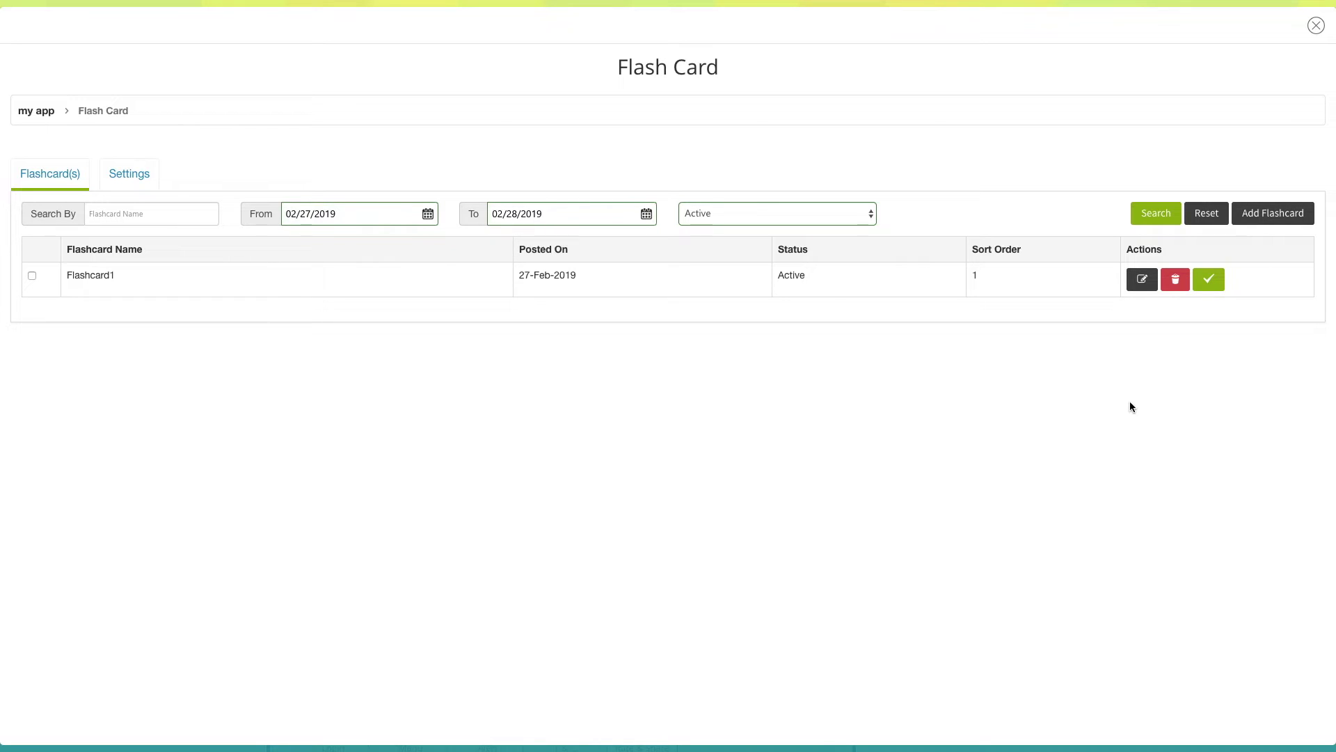
# Step: Select Flashcard1 and back out of deleting it
pyautogui.click(32, 276)
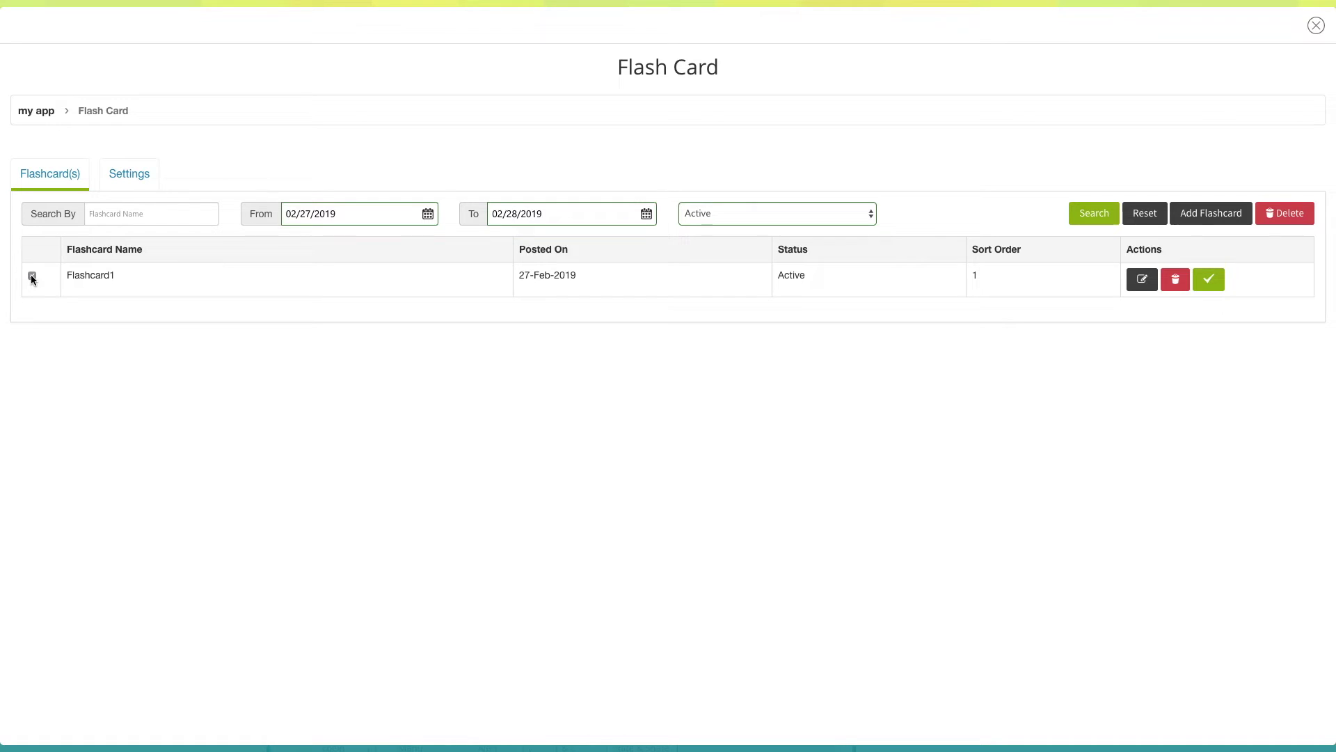
pyautogui.click(1285, 216)
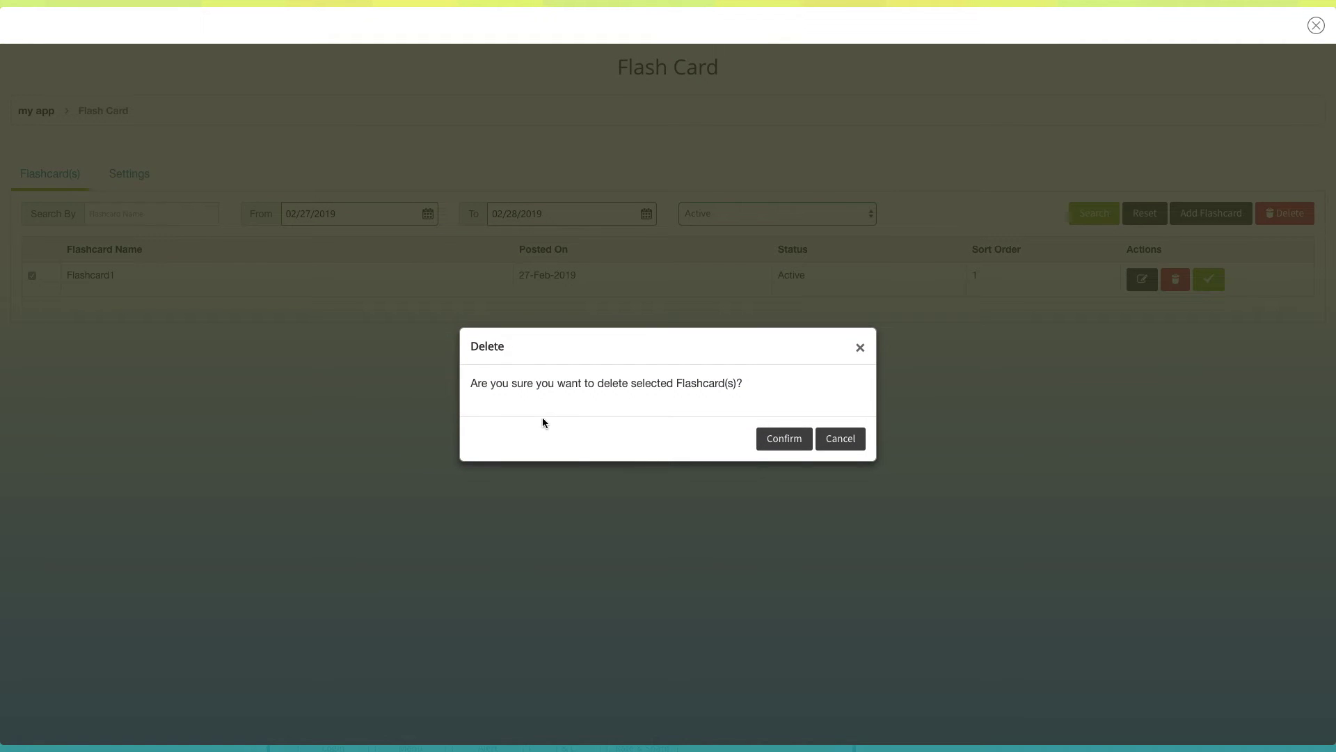
pyautogui.click(841, 439)
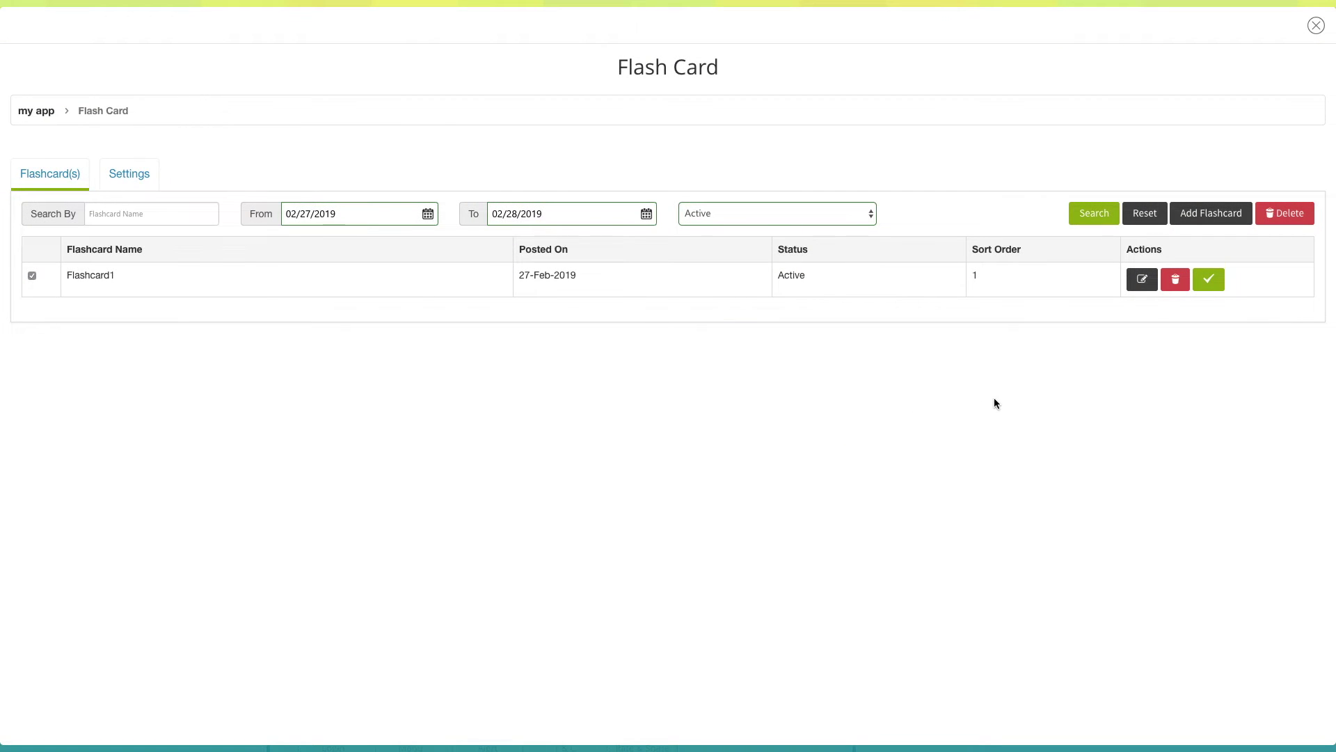
# Step: Re-save Flashcard1 via Edit, cancelling the row delete and status-change prompts to keep it Active
pyautogui.click(1142, 280)
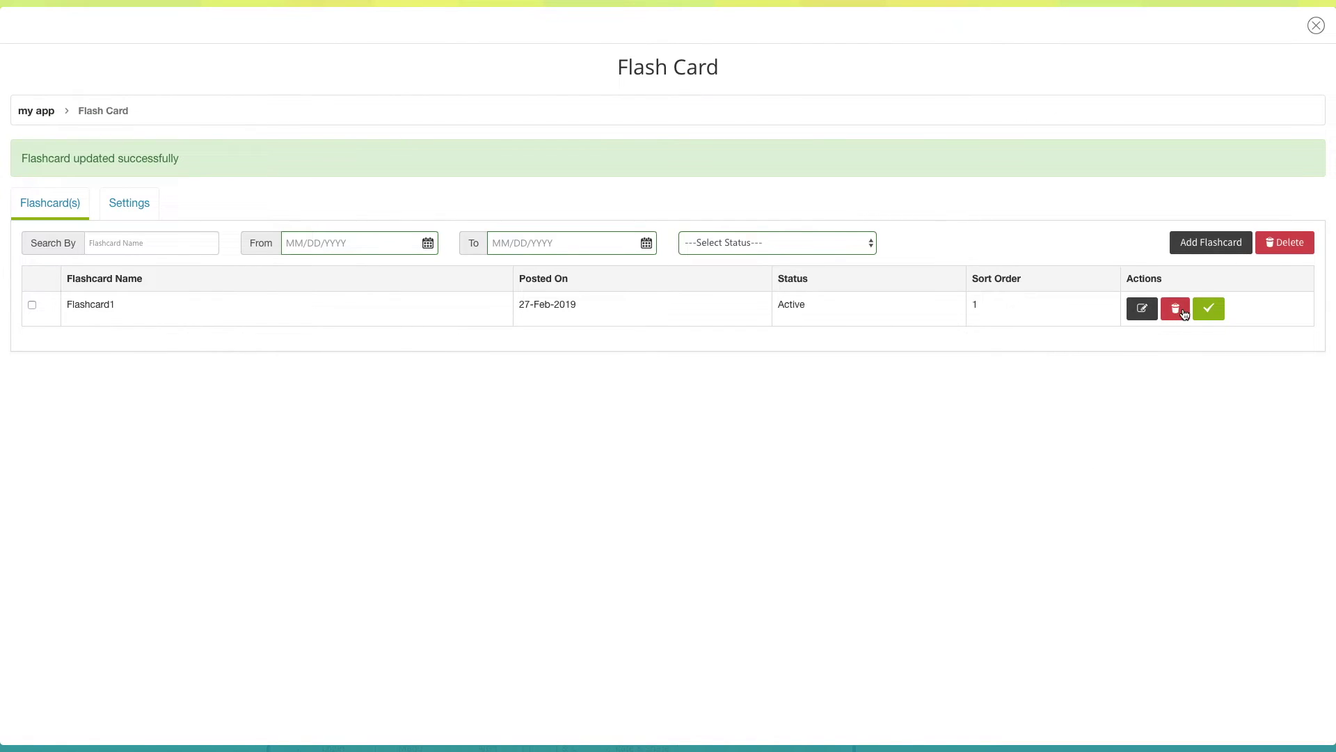
pyautogui.click(1184, 314)
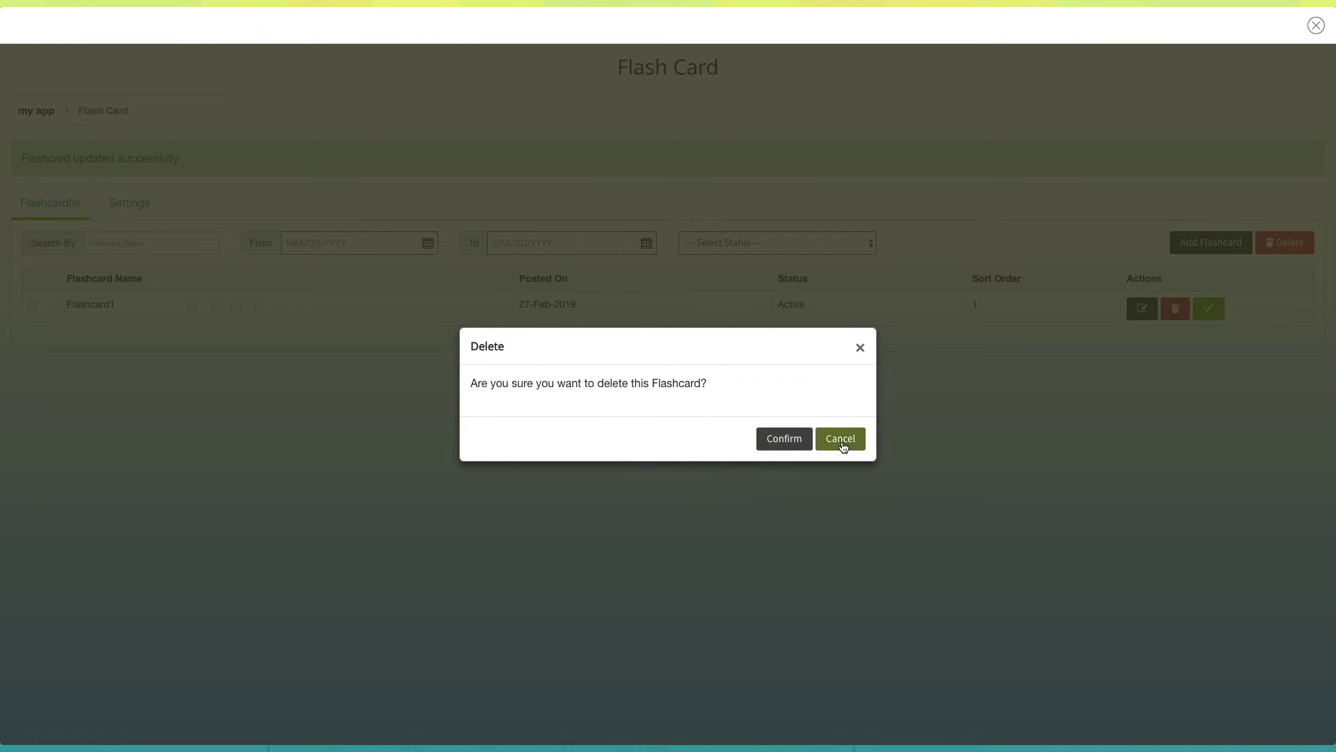
pyautogui.click(842, 441)
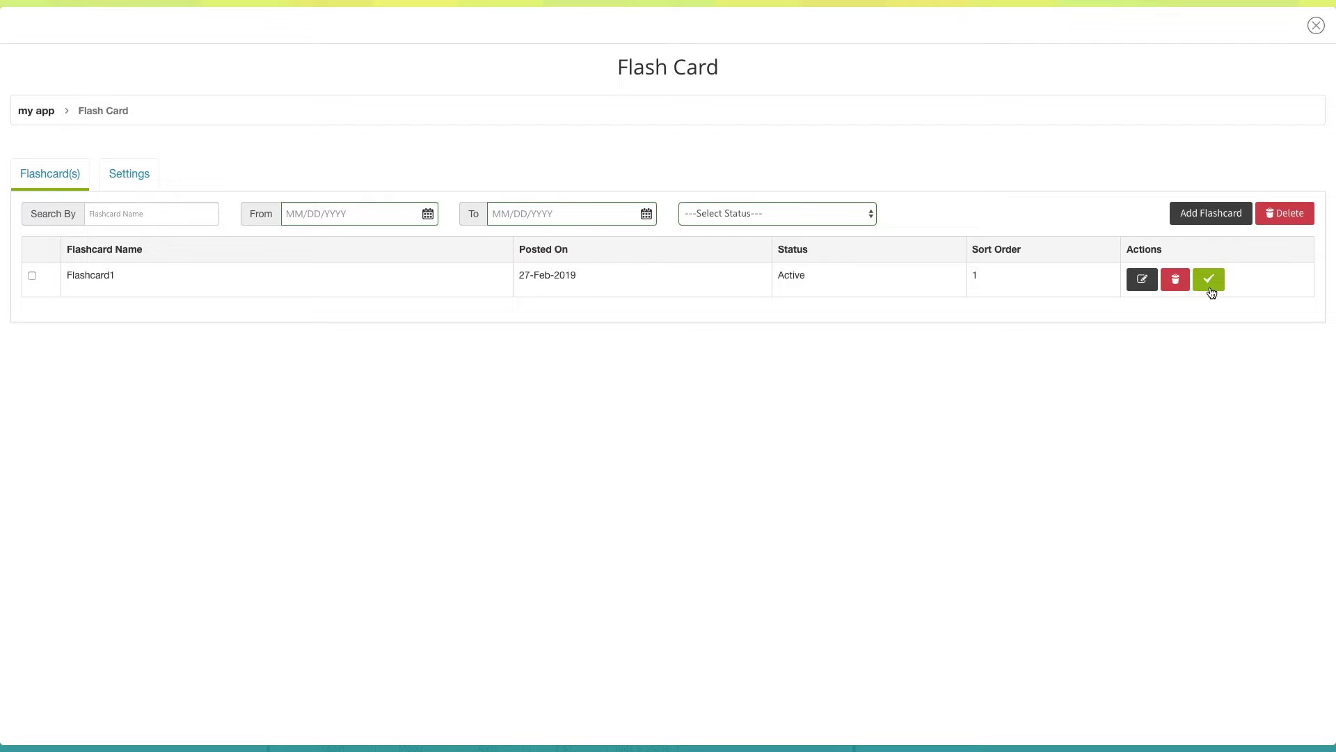
pyautogui.click(1210, 281)
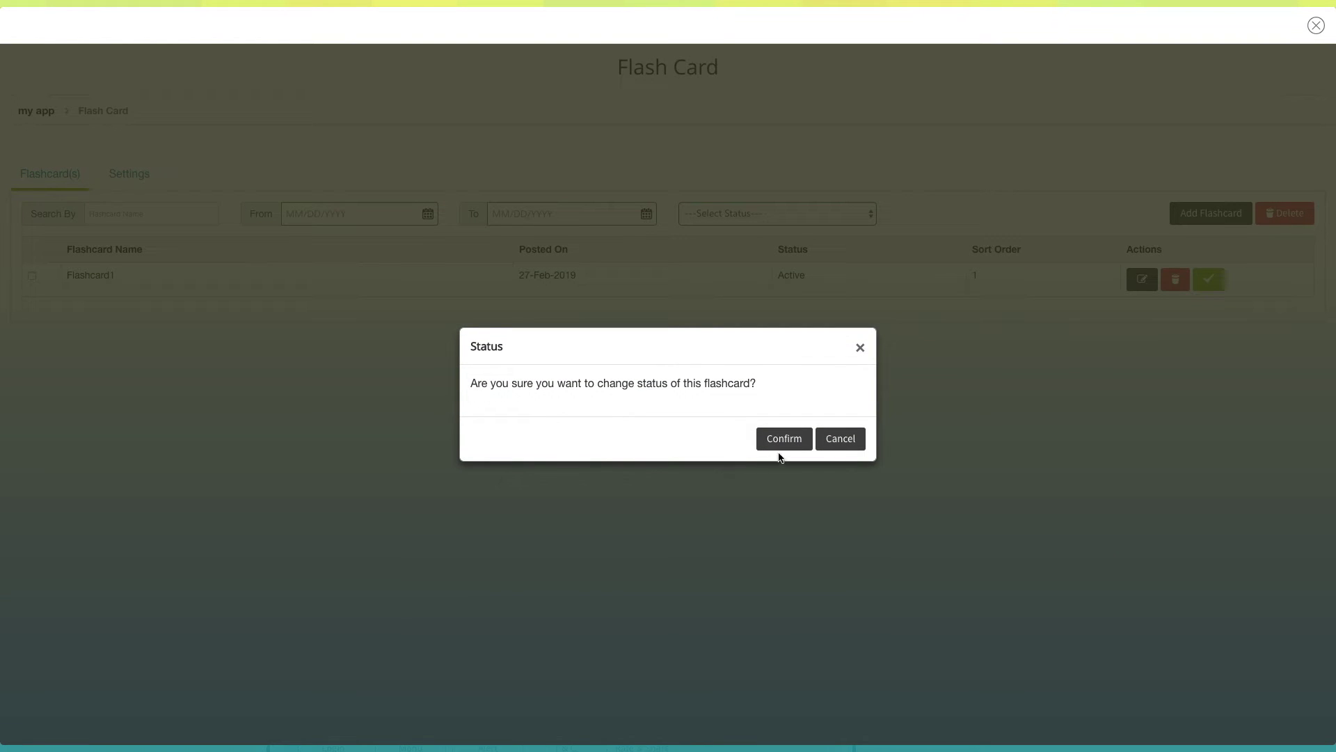
pyautogui.click(842, 441)
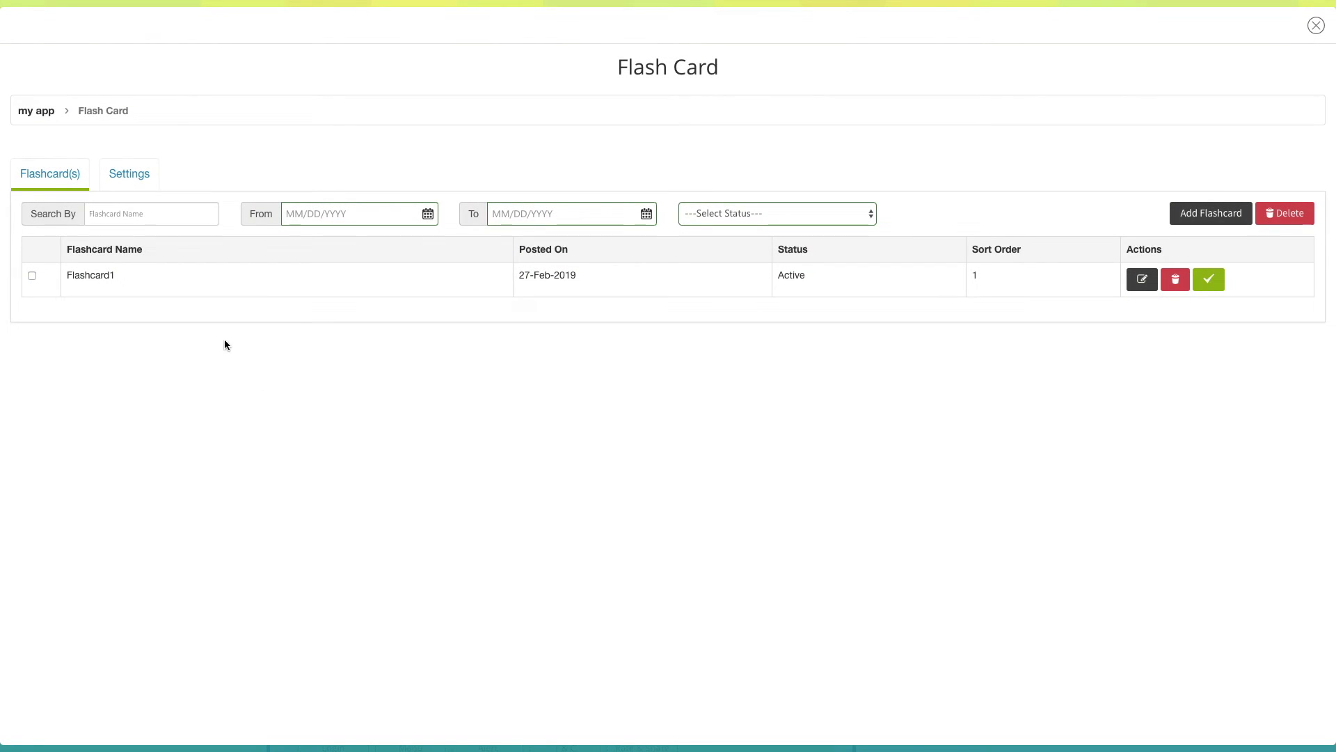
# Step: Leave the flashcard Sort by setting on Date Added (DESC) and close the Flash Card manager
pyautogui.click(134, 180)
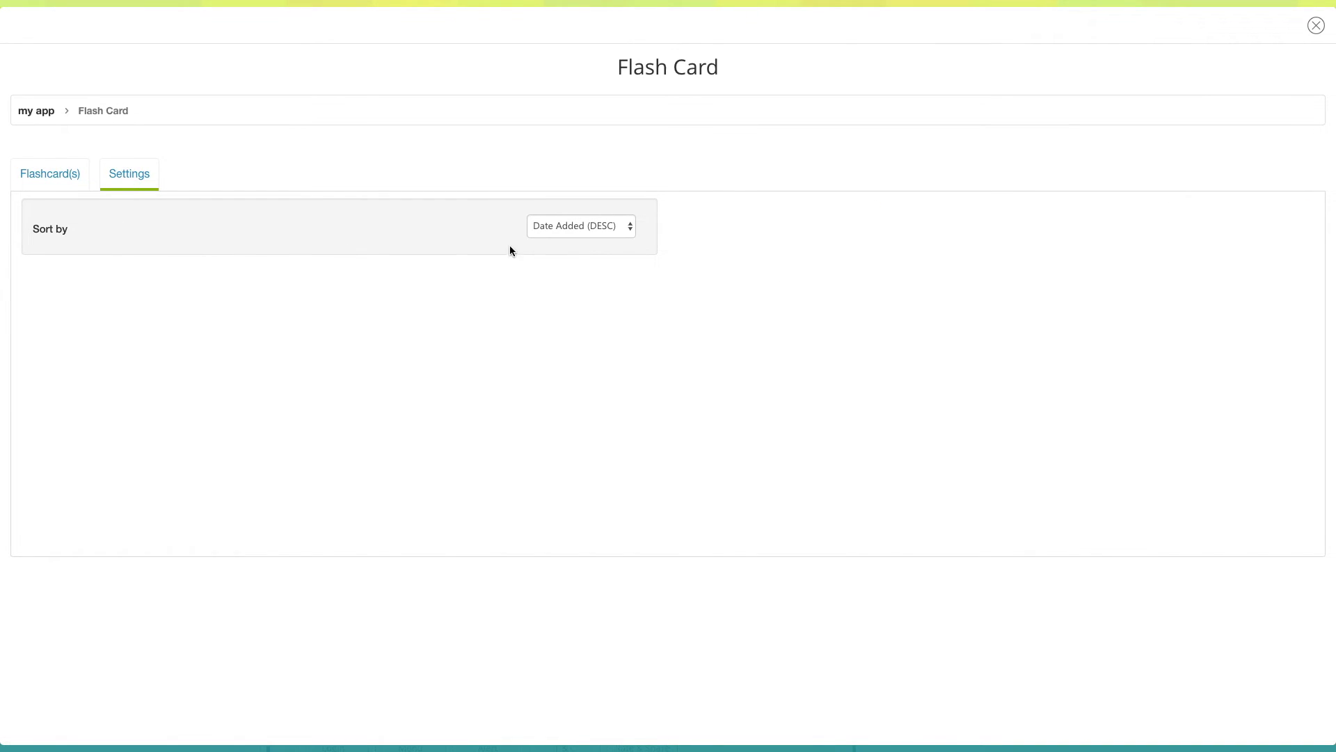
pyautogui.click(629, 228)
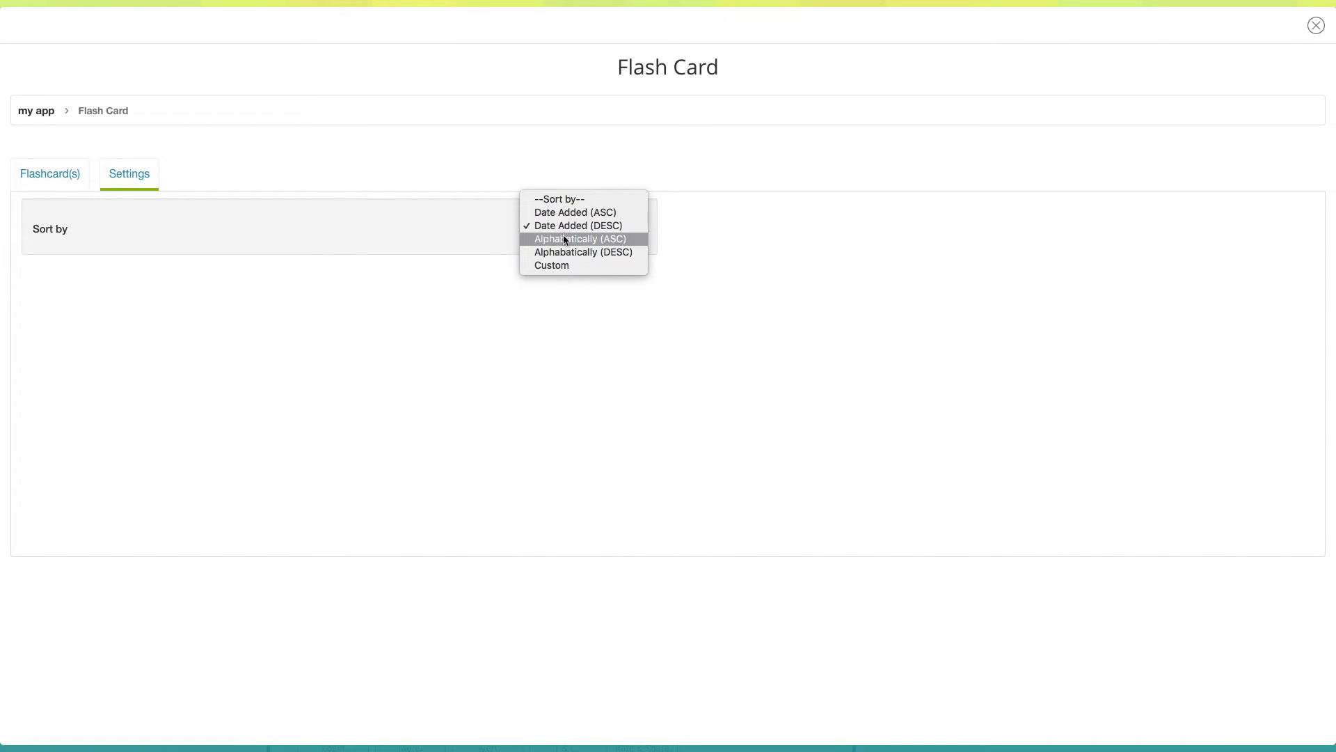
pyautogui.press('Escape')
pyautogui.click(428, 365)
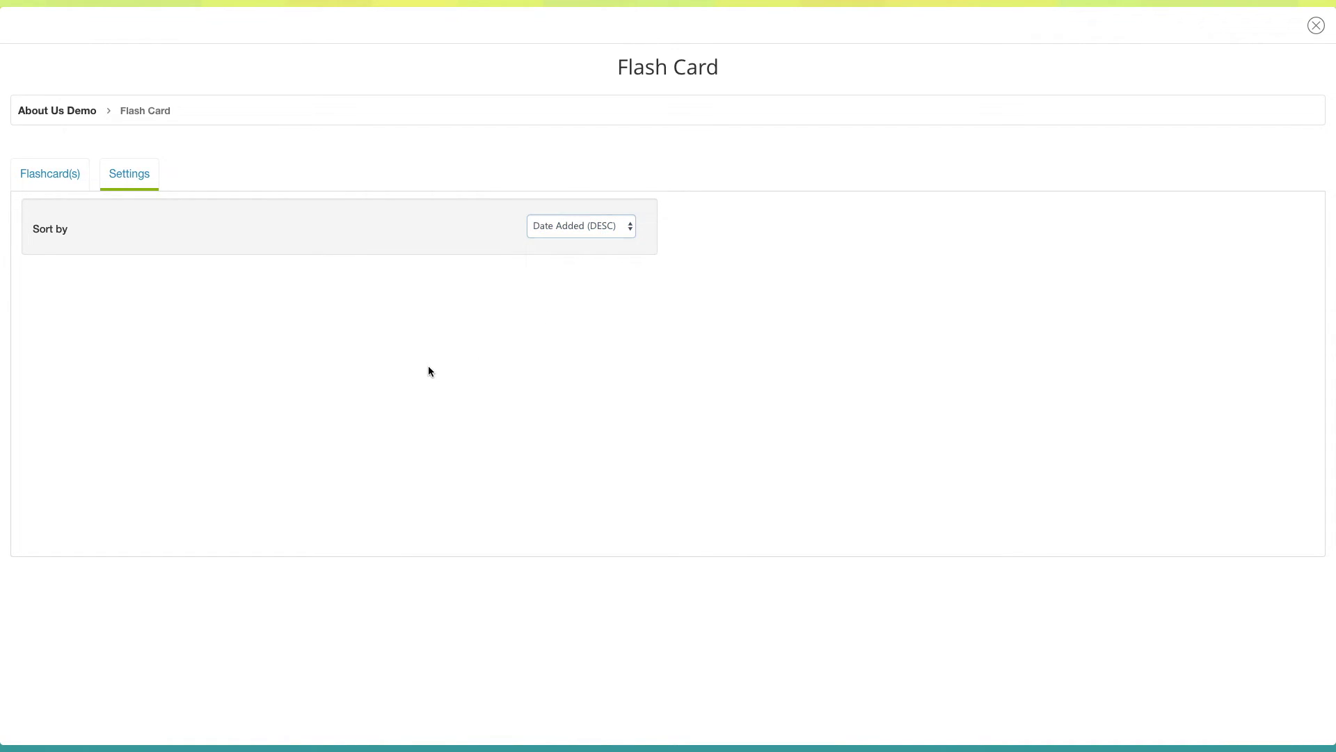
pyautogui.click(1316, 27)
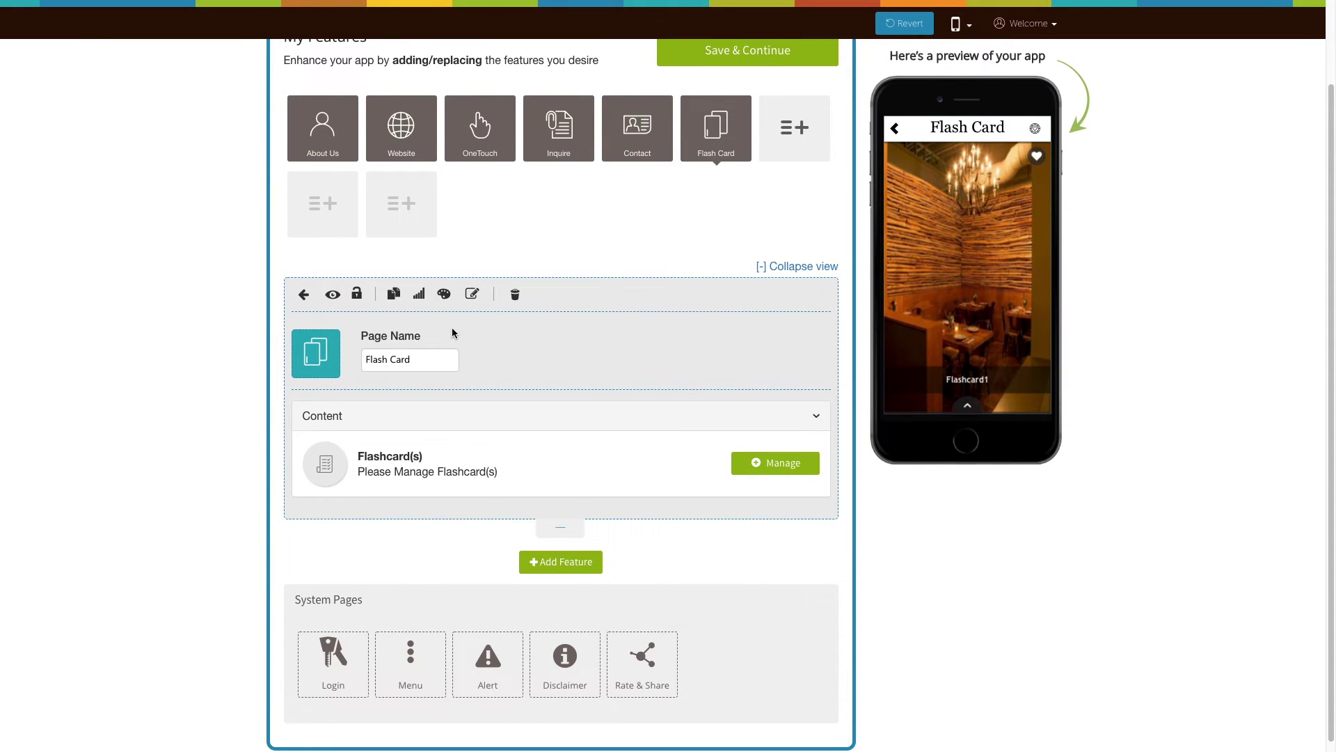
# Step: Browse the page Background options (color, upload, orientation checkbox) and close them unchanged
pyautogui.click(443, 294)
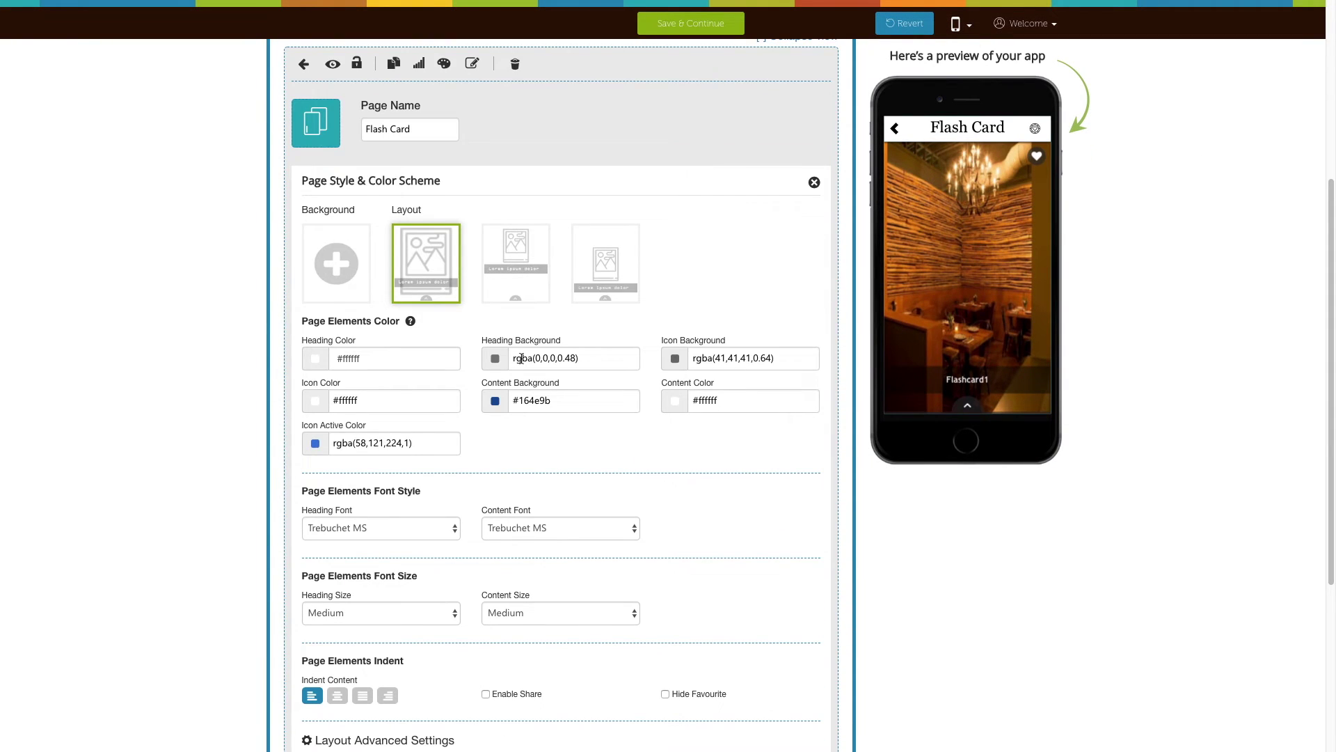
pyautogui.click(327, 277)
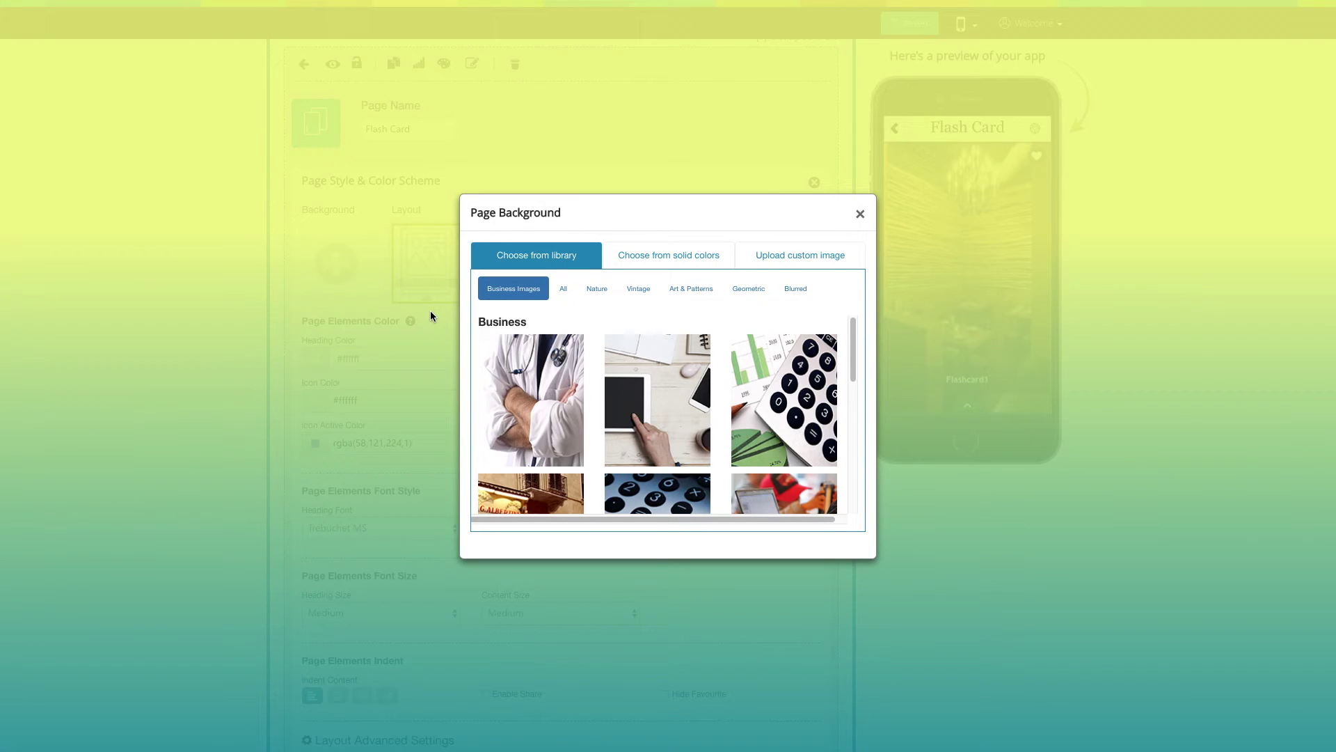
pyautogui.click(630, 256)
pyautogui.click(780, 234)
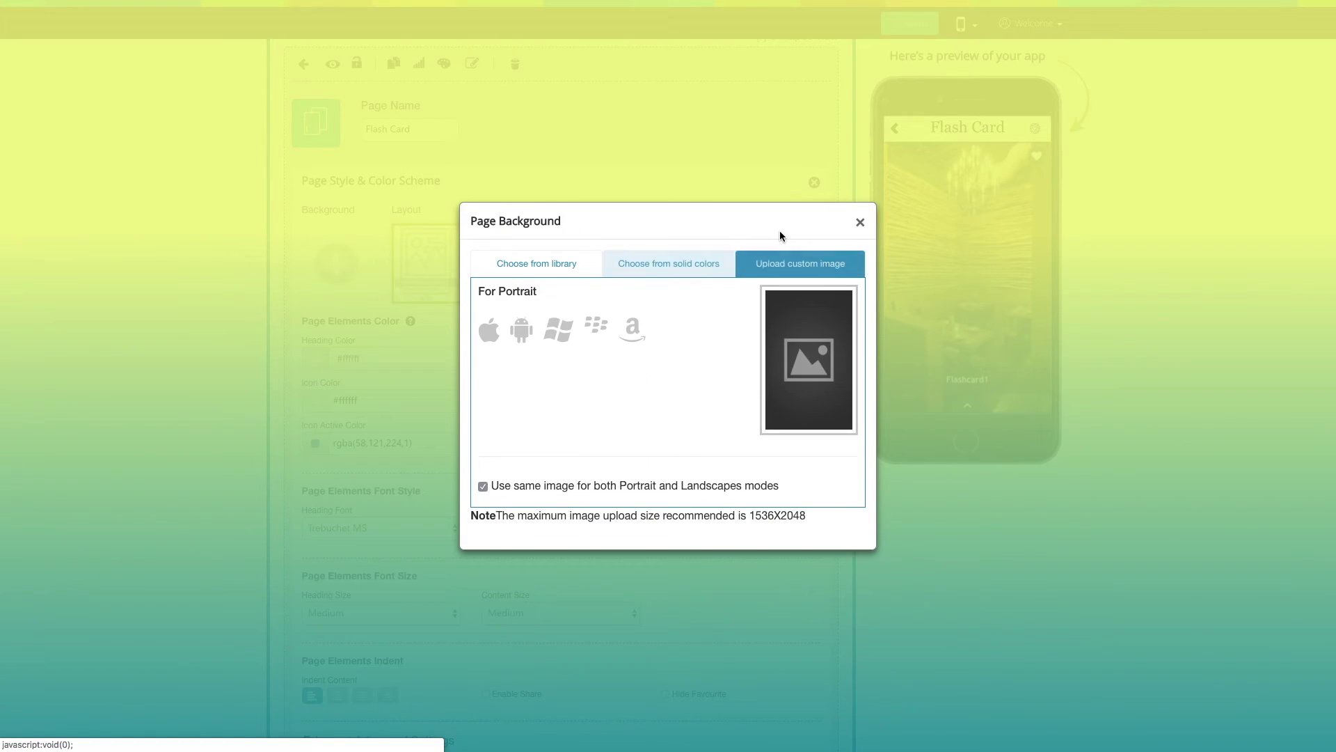
pyautogui.click(482, 488)
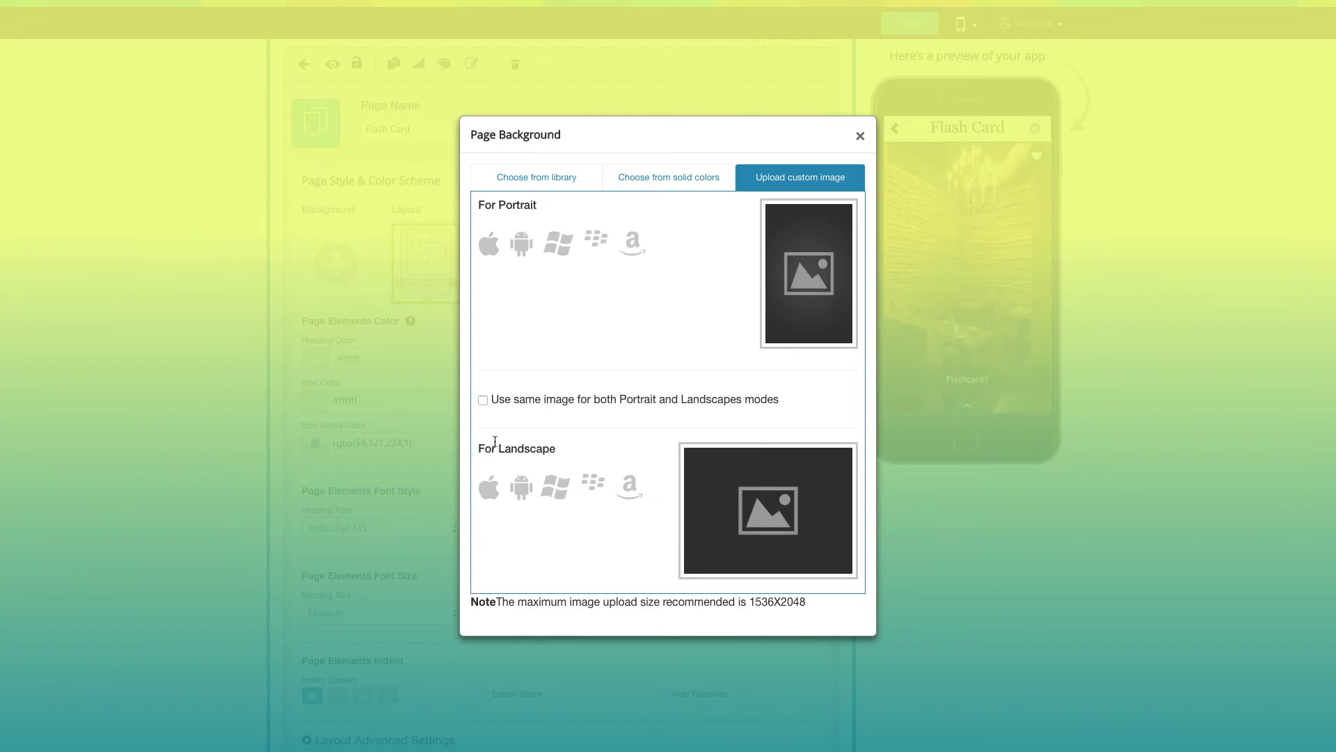
pyautogui.click(483, 404)
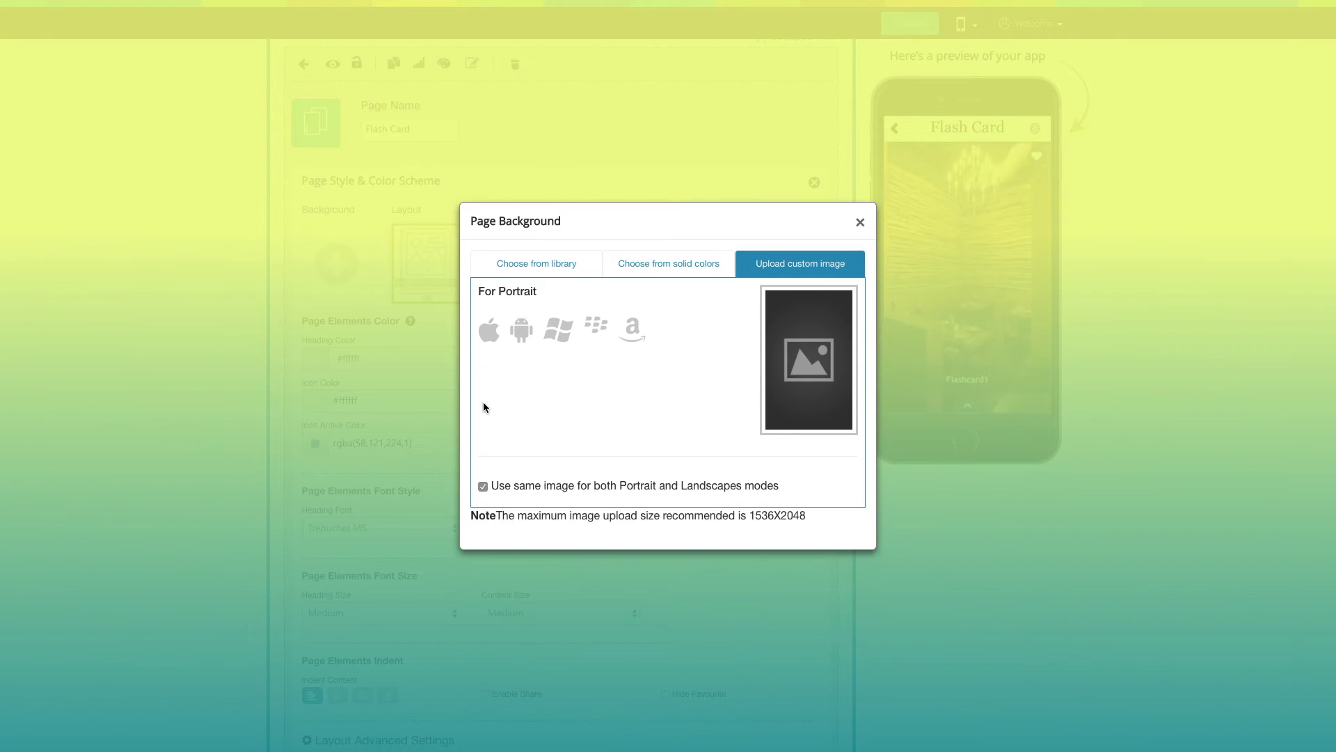
pyautogui.click(861, 223)
# Step: Try the layout thumbnails and settle on the image-on-top layout with a shorter photo
pyautogui.scroll(-1, 746, 309)
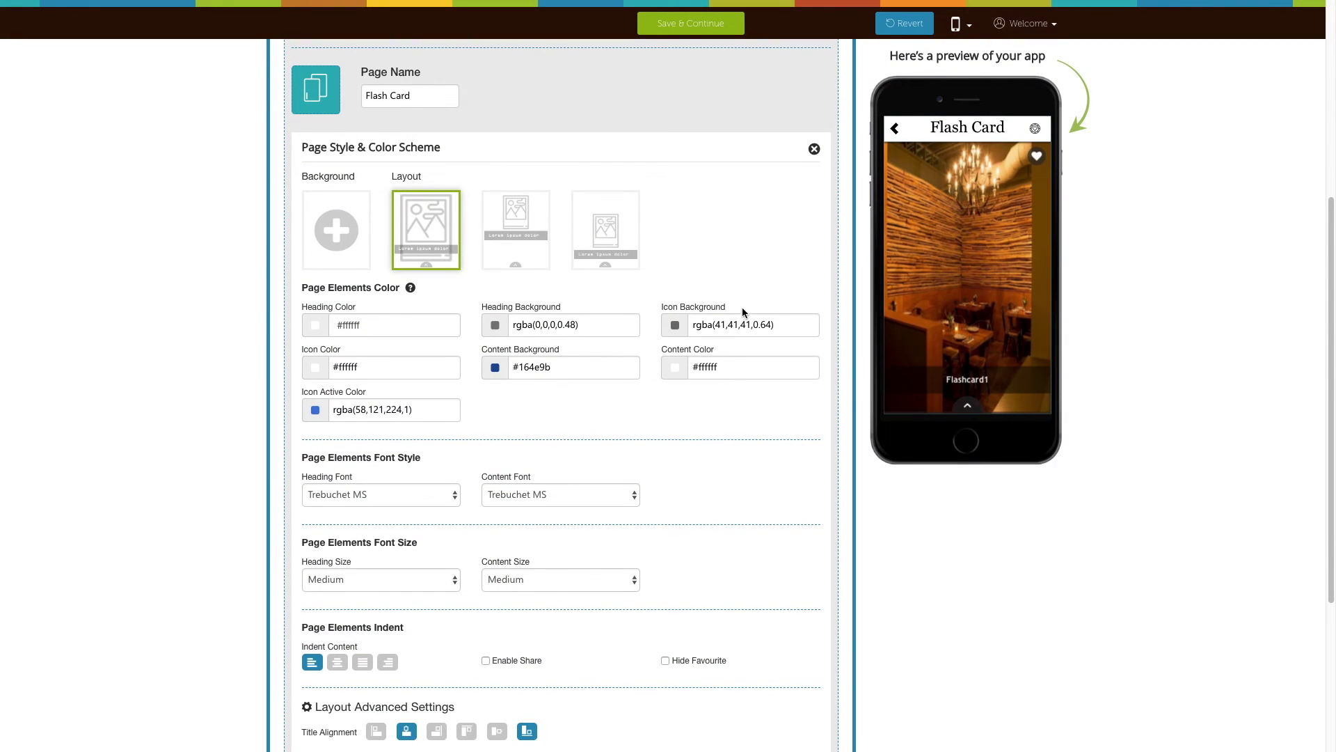
pyautogui.click(488, 262)
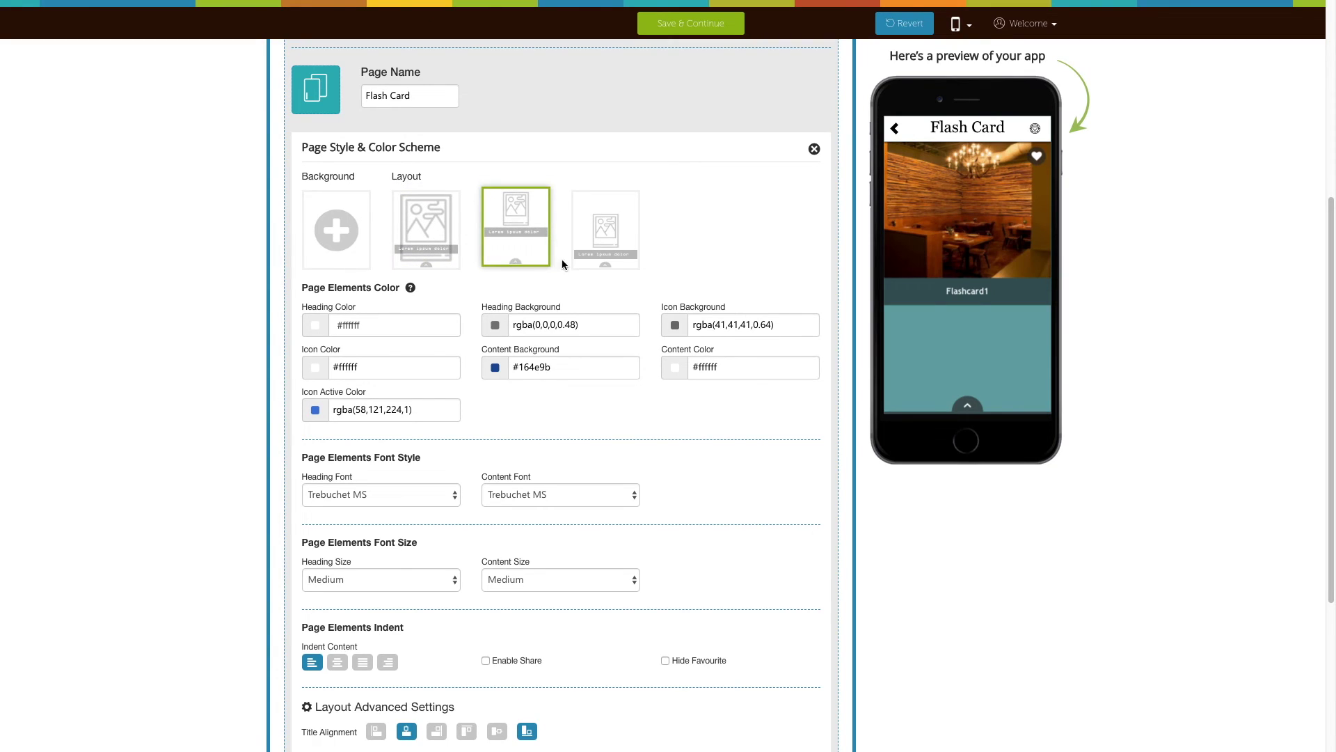
pyautogui.click(599, 267)
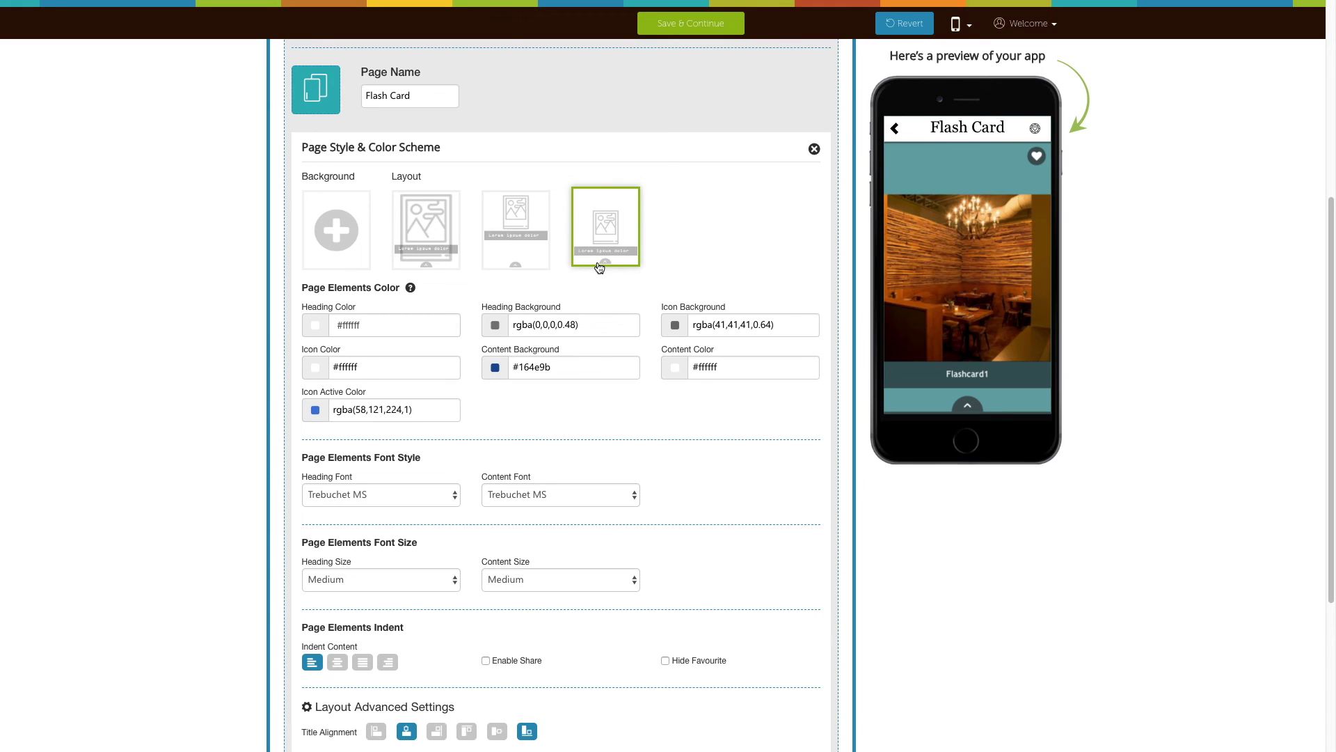
pyautogui.click(516, 236)
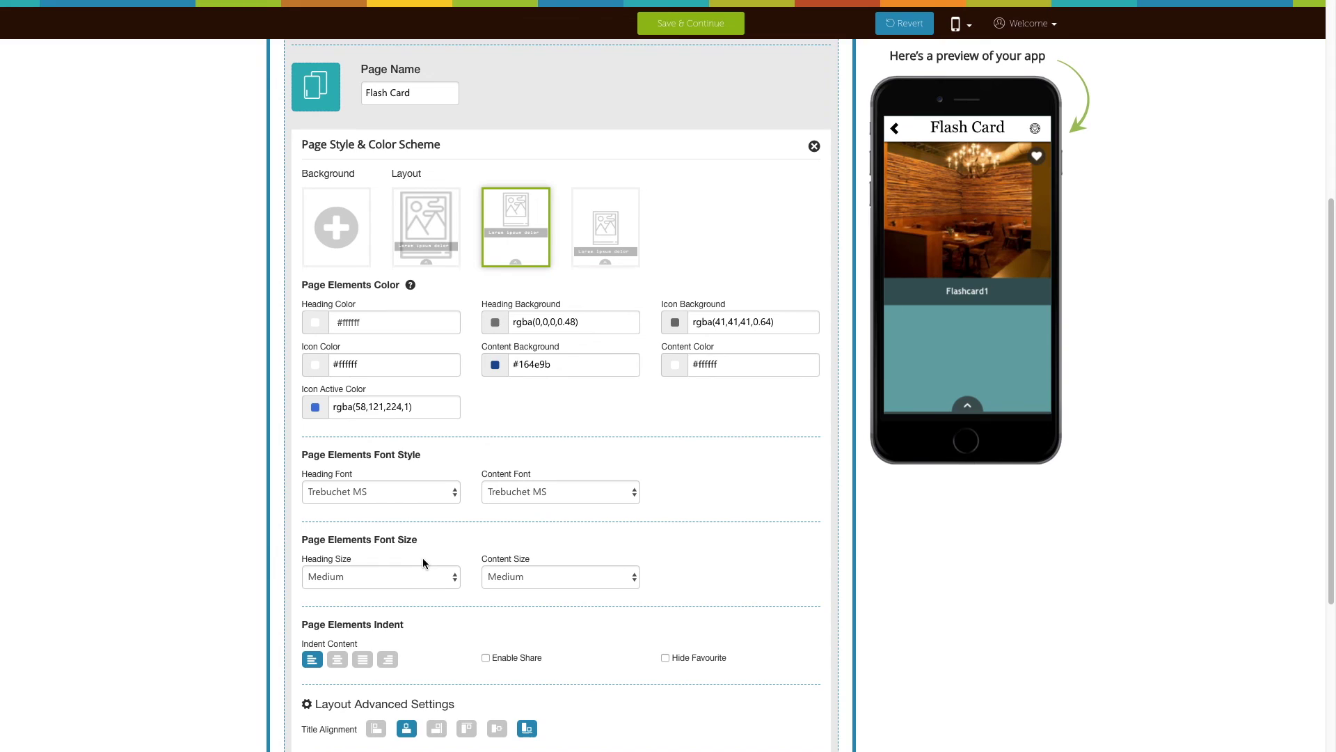
# Step: Turn Enable Share on and back off, leaving sharing disabled
pyautogui.scroll(-1, 423, 562)
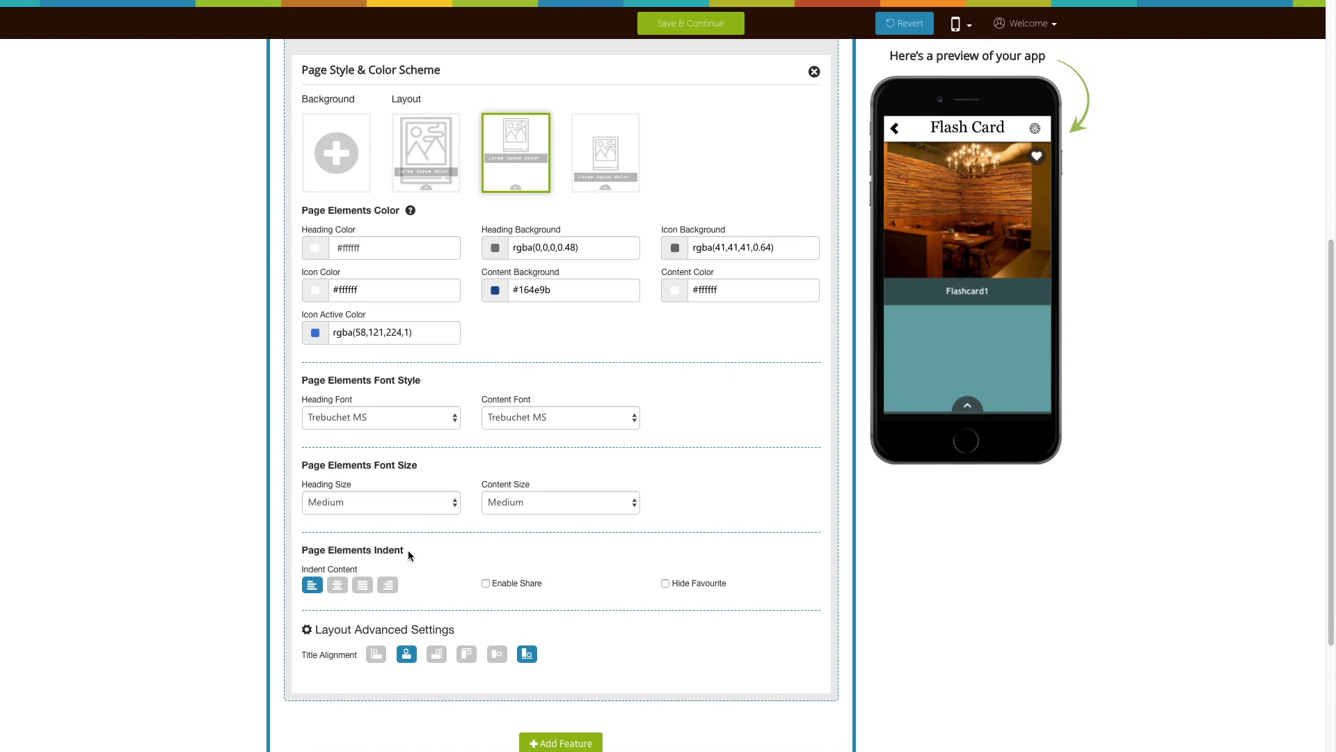
pyautogui.click(486, 583)
pyautogui.click(485, 584)
# Step: Toggle Hide Favourite on and back off so the heart stays, then collapse Page Style & Color Scheme
pyautogui.click(666, 583)
pyautogui.click(665, 583)
pyautogui.scroll(5, 357, 672)
pyautogui.click(812, 416)
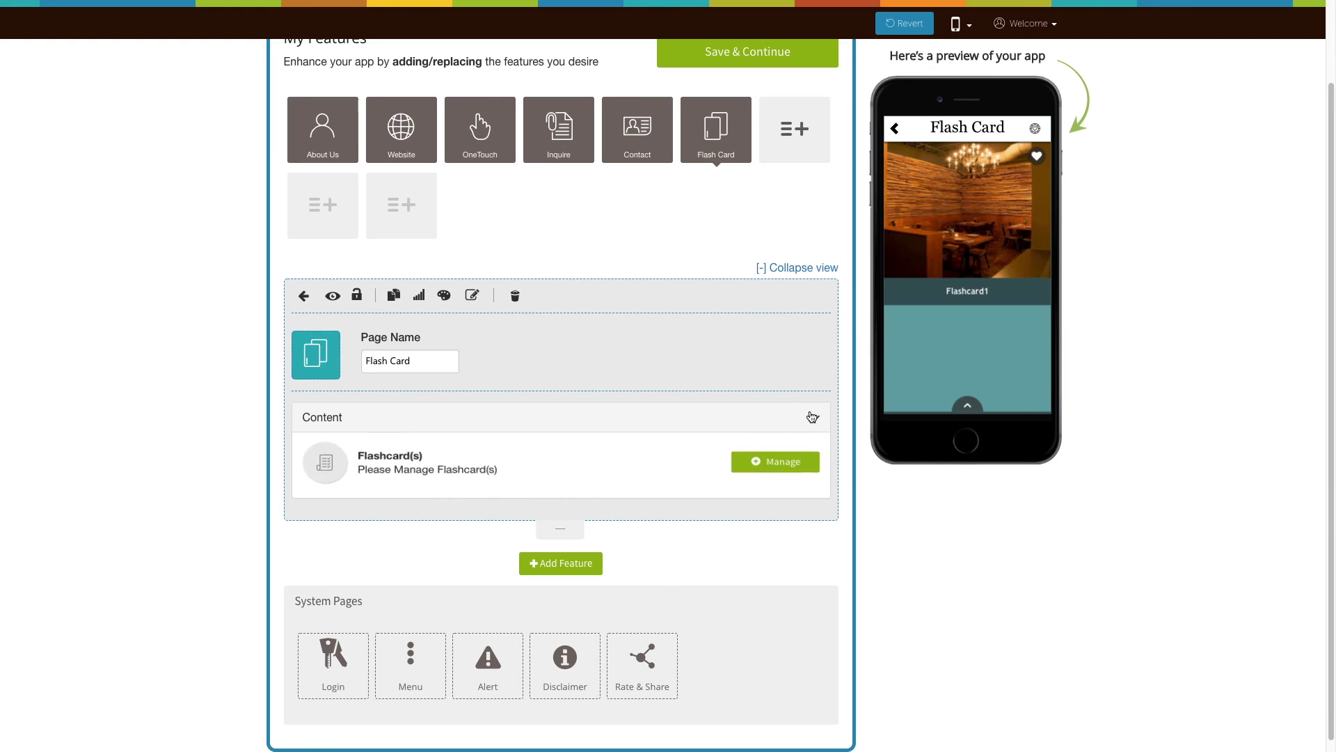
# Step: Save the Flash Card page's changes with Save & Continue
pyautogui.scroll(1, 784, 408)
pyautogui.scroll(1, 808, 264)
pyautogui.click(778, 144)
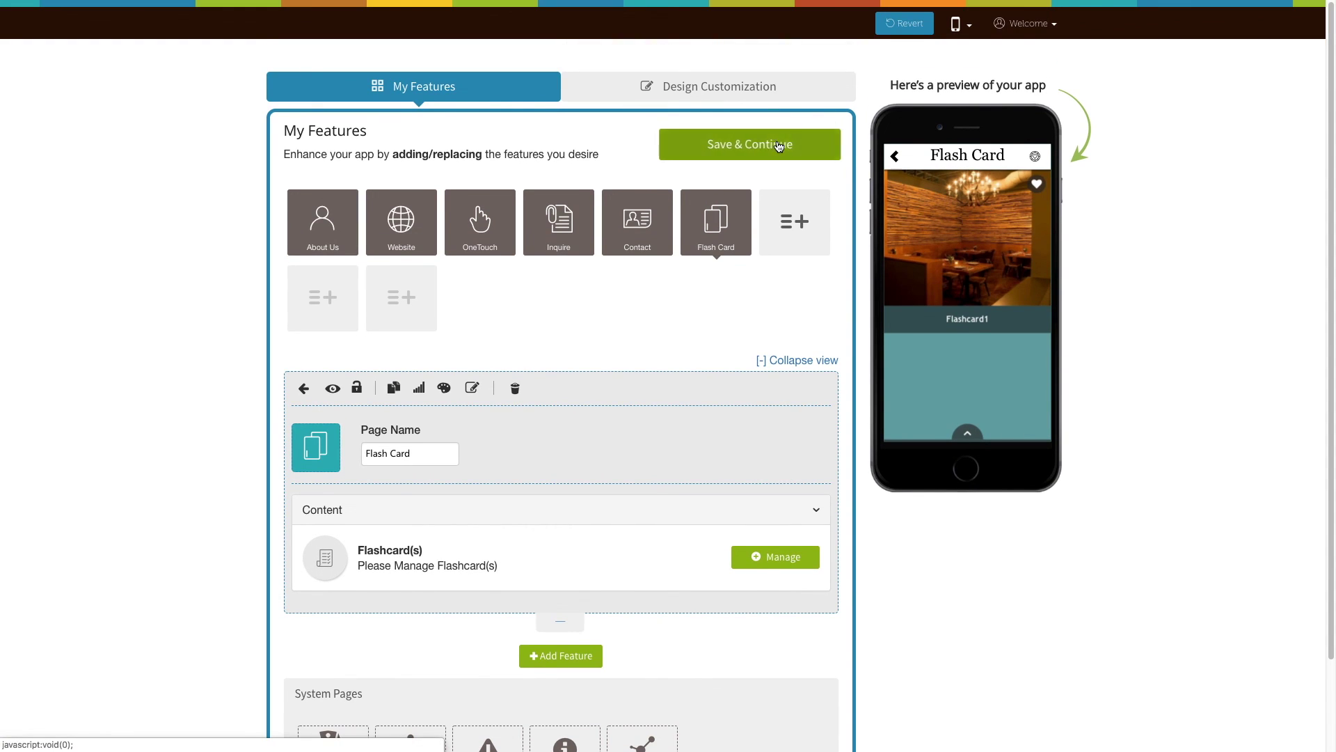